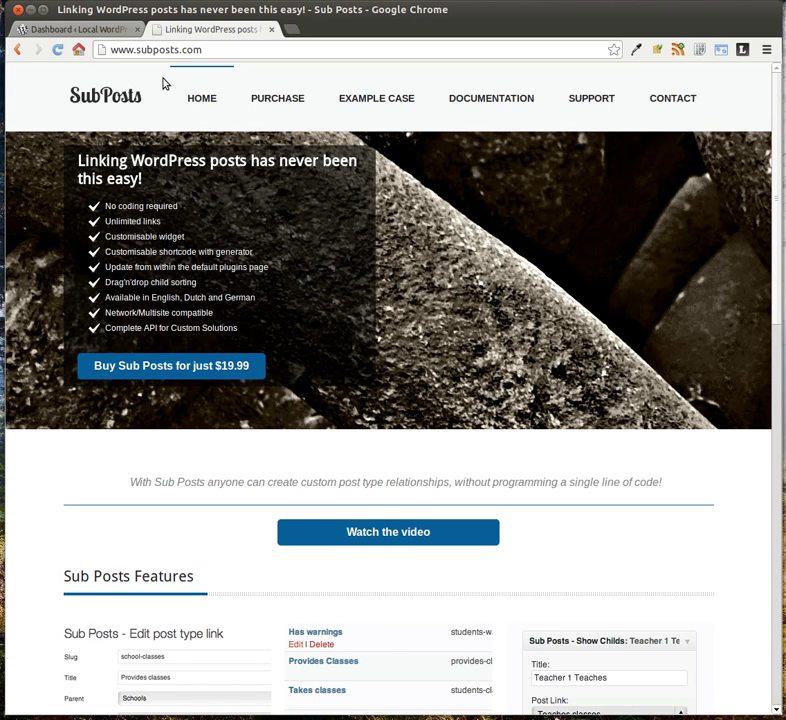
Step: Switch from the subposts.com tab back to the local WordPress Dashboard tab
{"action": "left_click", "coordinate": [67, 33]}
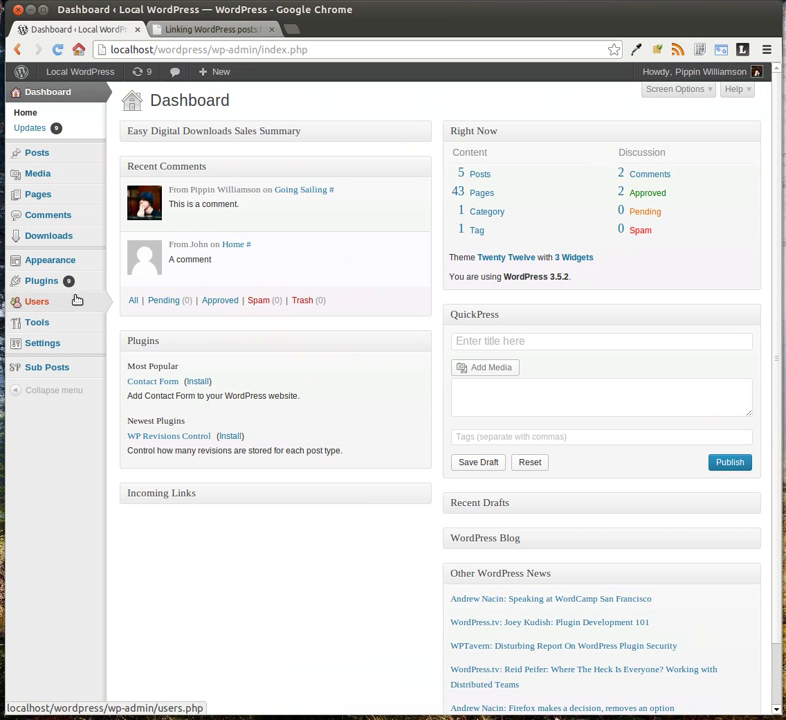
Step: Review the existing Posts to Pages link under Sub Posts, then open All Posts
{"action": "left_click", "coordinate": [65, 370]}
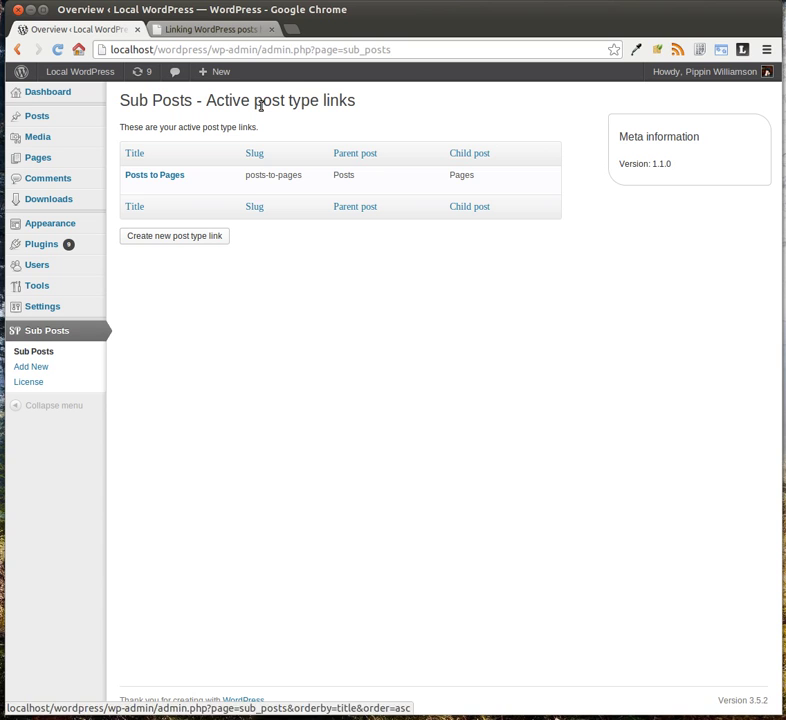
{"action": "mouse_move", "coordinate": [195, 193]}
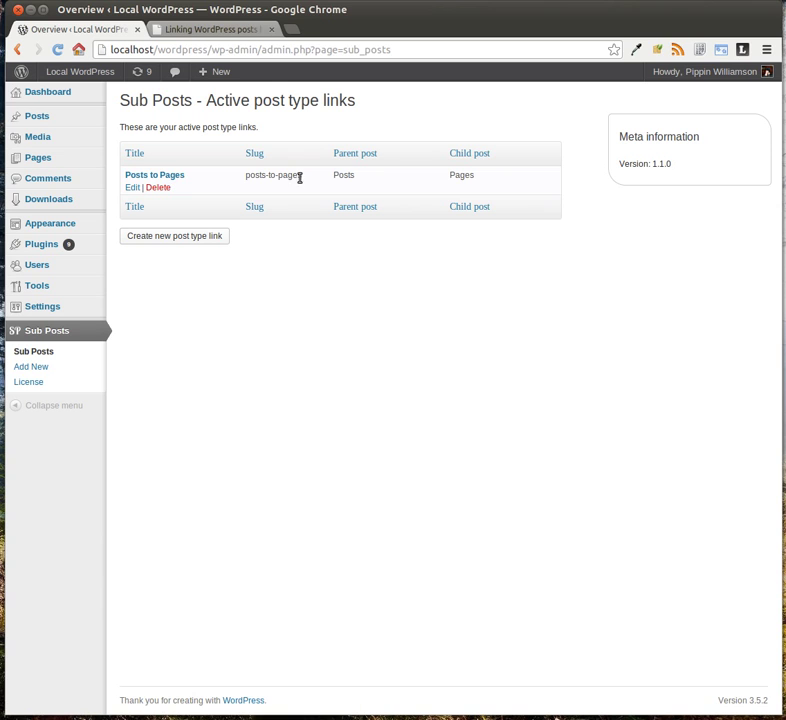
{"action": "double_click", "coordinate": [346, 177]}
{"action": "left_click", "coordinate": [348, 178]}
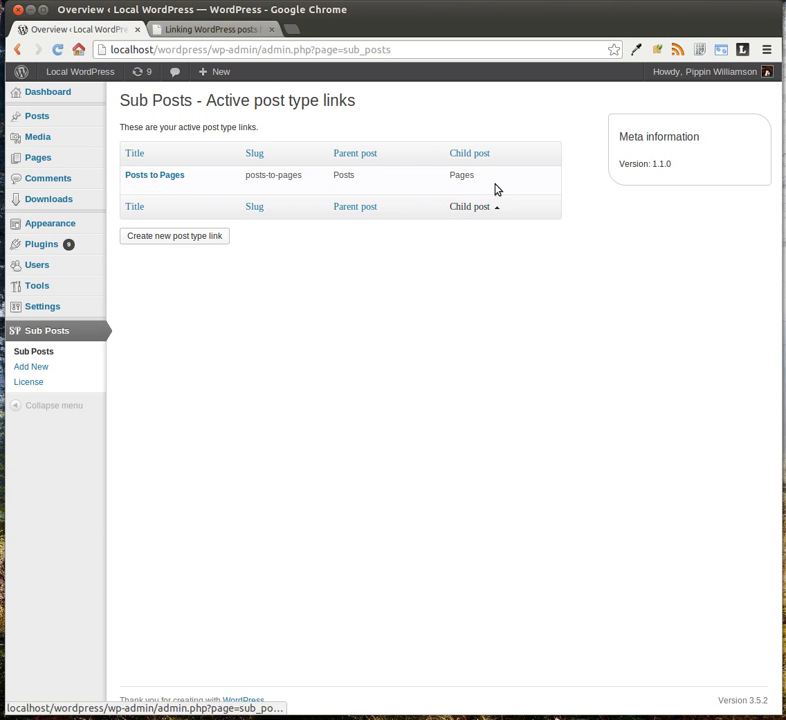
{"action": "double_click", "coordinate": [460, 175]}
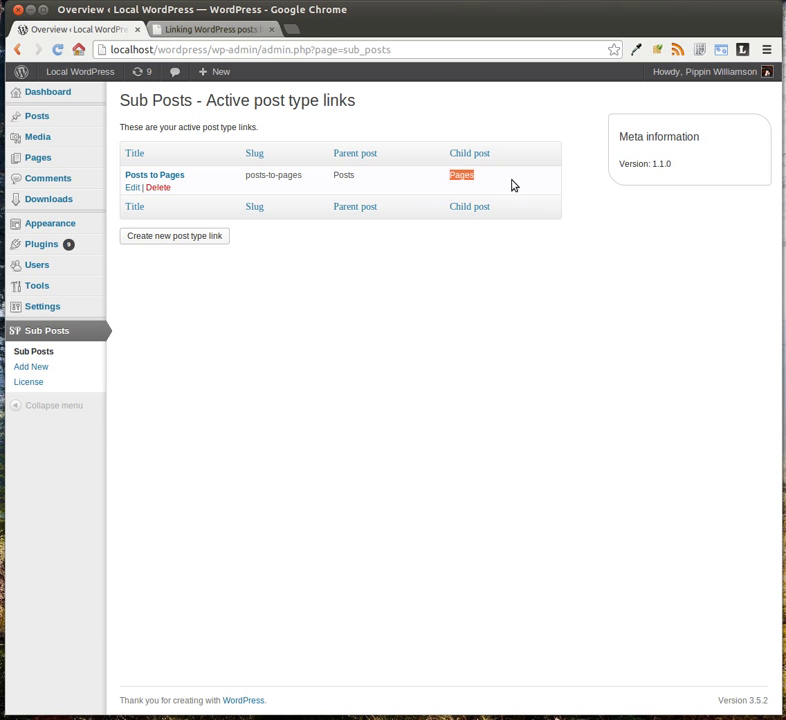
{"action": "left_click", "coordinate": [44, 121]}
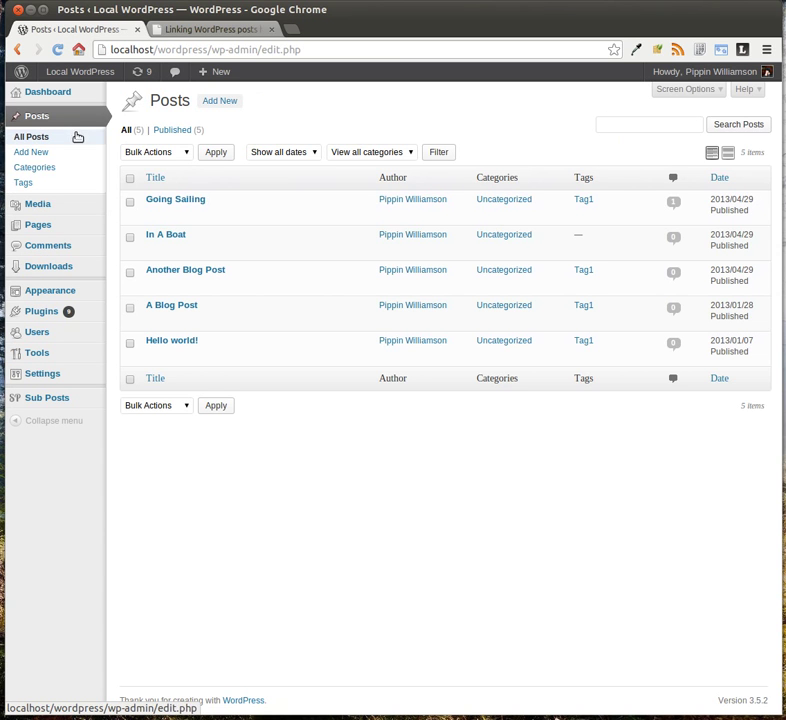
Step: Open the In A Boat post and choose Add existing Page in its Posts to Pages box
{"action": "left_click", "coordinate": [175, 234]}
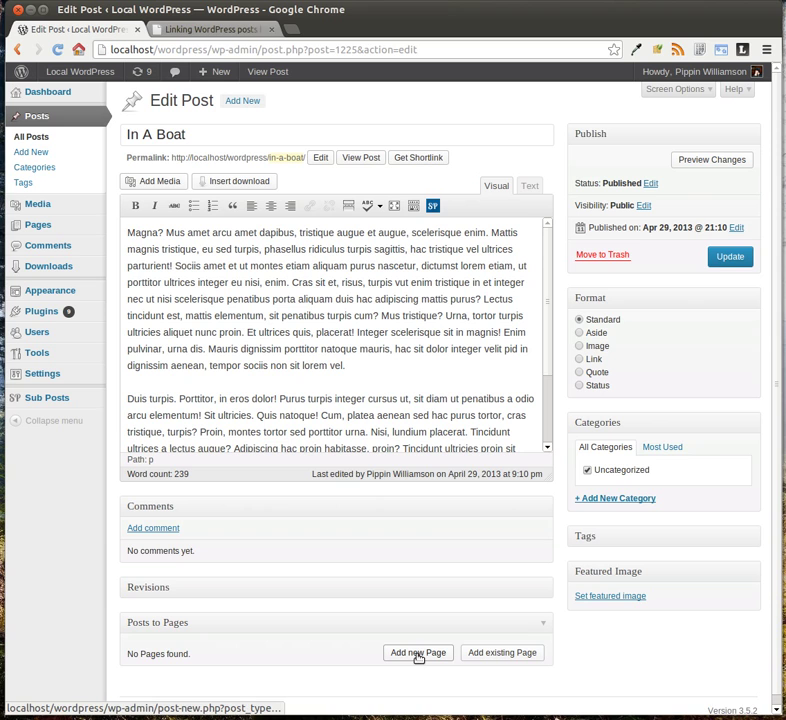
{"action": "left_click", "coordinate": [521, 655]}
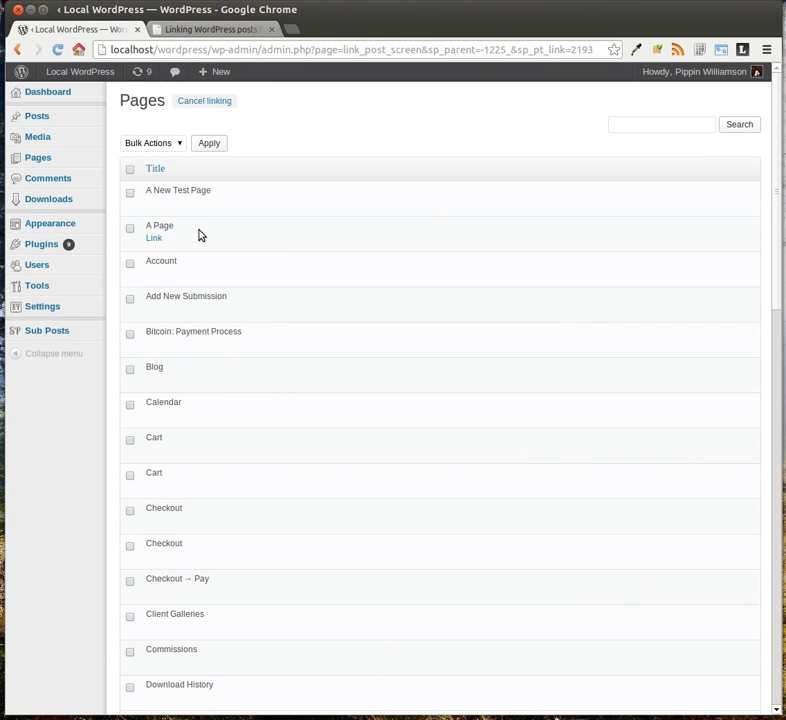
{"action": "scroll", "coordinate": [202, 235], "scroll_direction": "down", "scroll_amount": 4}
{"action": "scroll", "coordinate": [200, 250], "scroll_direction": "down", "scroll_amount": 8}
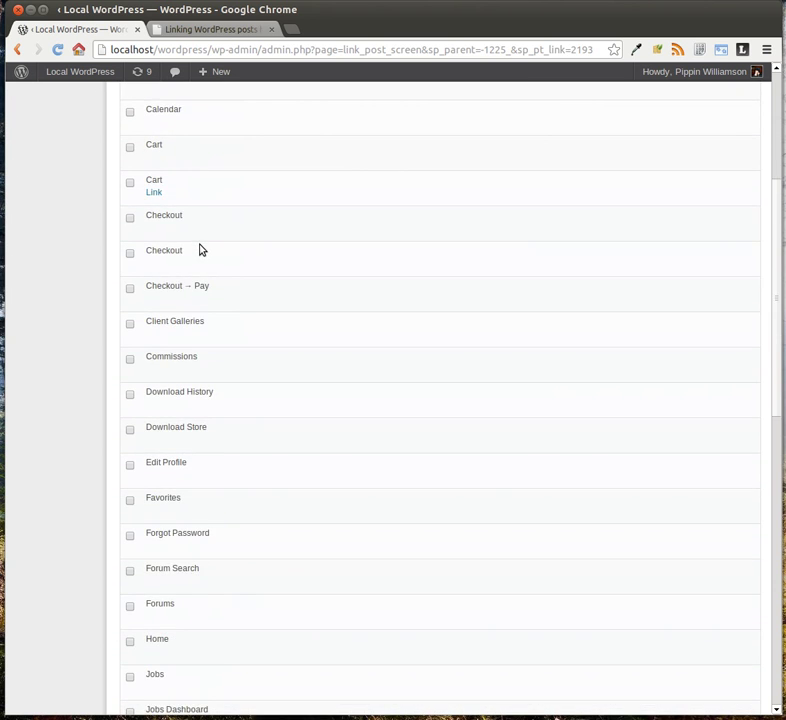
{"action": "scroll", "coordinate": [202, 360], "scroll_direction": "down", "scroll_amount": 3}
{"action": "scroll", "coordinate": [205, 356], "scroll_direction": "up", "scroll_amount": 14}
{"action": "scroll", "coordinate": [200, 350], "scroll_direction": "up", "scroll_amount": 1}
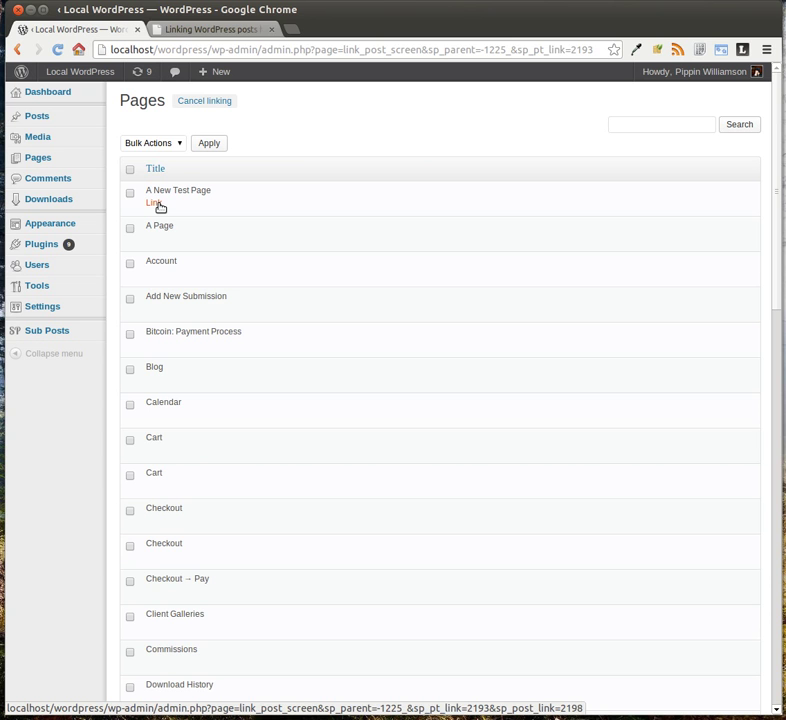
Step: Link A New Test Page, then bulk-link A Page and Favorites to In A Boat
{"action": "left_click", "coordinate": [155, 203]}
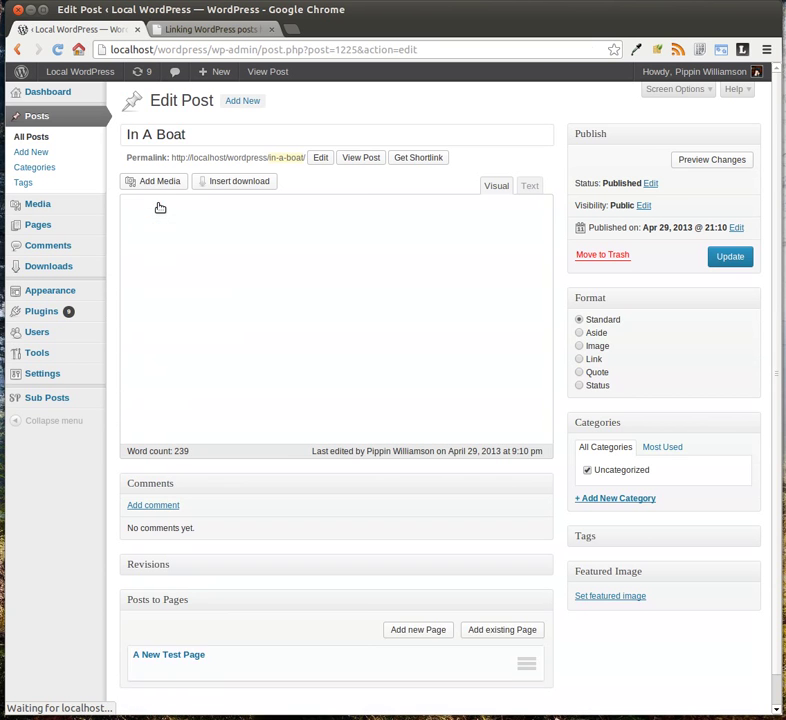
{"action": "scroll", "coordinate": [80, 596], "scroll_direction": "down", "scroll_amount": 1}
{"action": "mouse_move", "coordinate": [153, 628]}
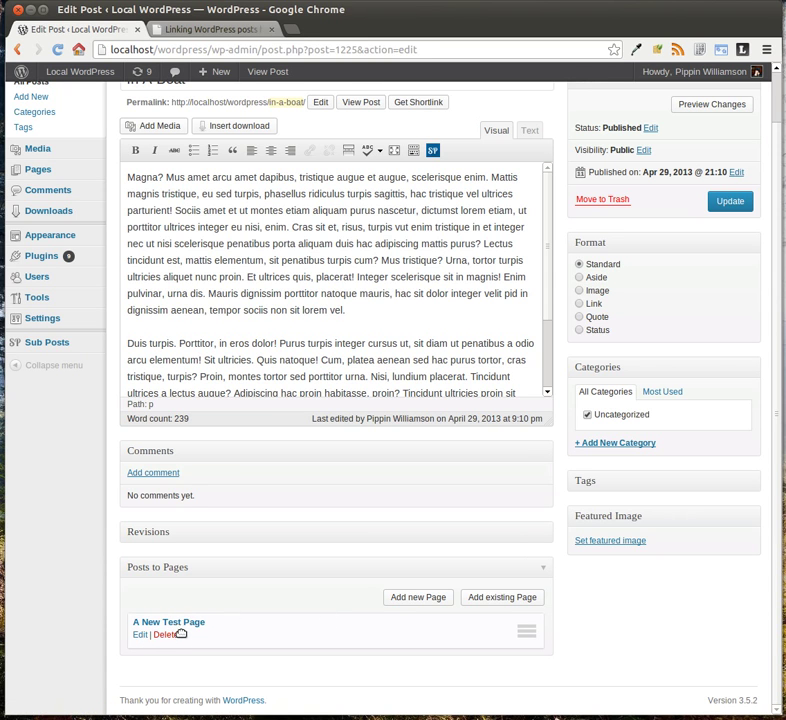
{"action": "left_click", "coordinate": [539, 597]}
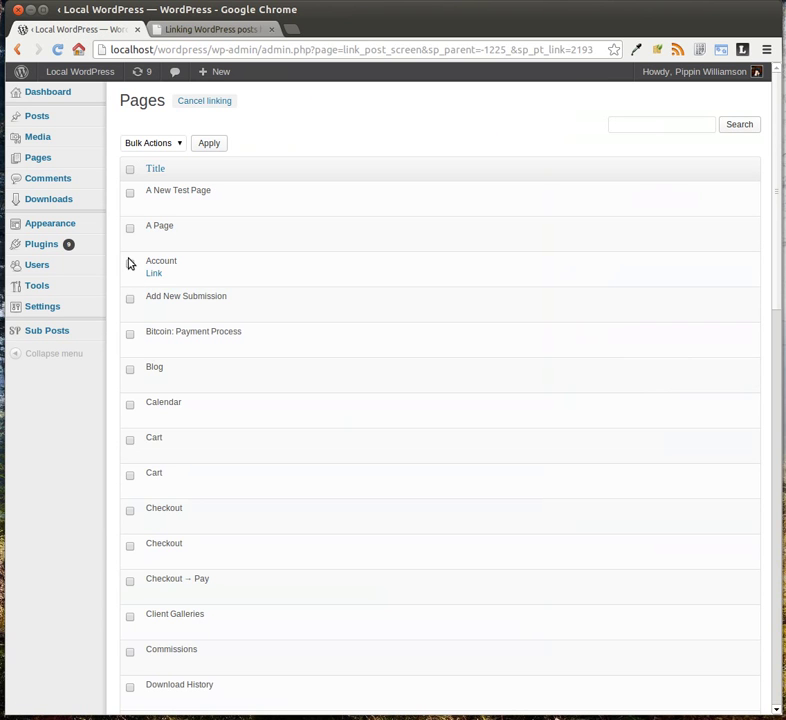
{"action": "left_click", "coordinate": [129, 228]}
{"action": "scroll", "coordinate": [150, 425], "scroll_direction": "down", "scroll_amount": 3}
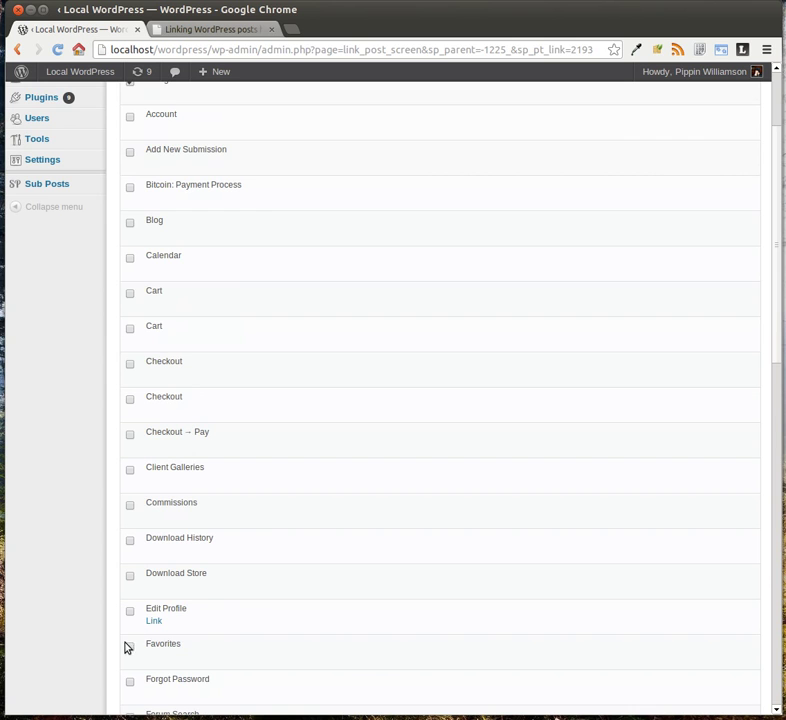
{"action": "left_click", "coordinate": [129, 646]}
{"action": "scroll", "coordinate": [132, 600], "scroll_direction": "down", "scroll_amount": 18}
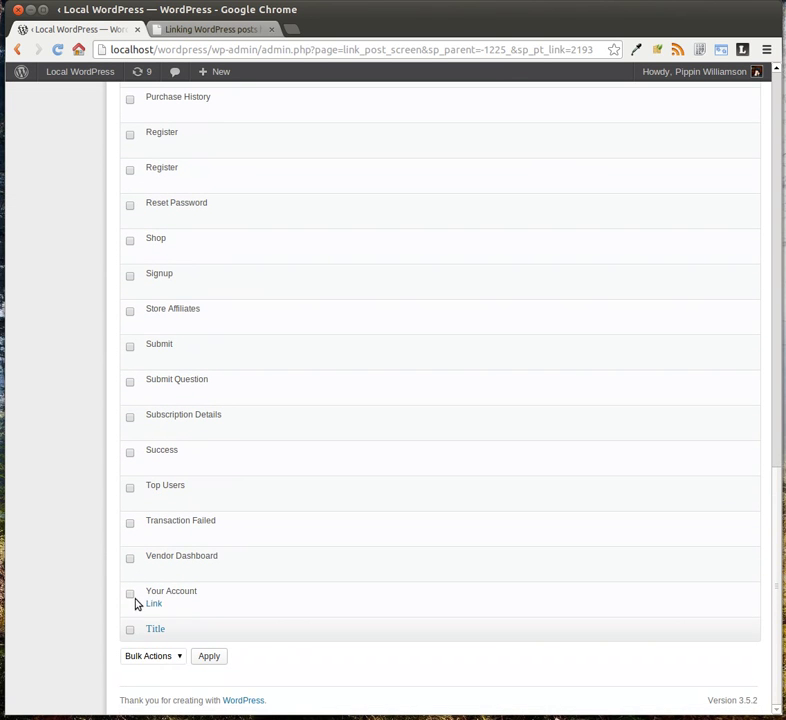
{"action": "left_click", "coordinate": [166, 659]}
{"action": "left_click", "coordinate": [153, 681]}
{"action": "left_click", "coordinate": [217, 658]}
{"action": "scroll", "coordinate": [5, 520], "scroll_direction": "down", "scroll_amount": 3}
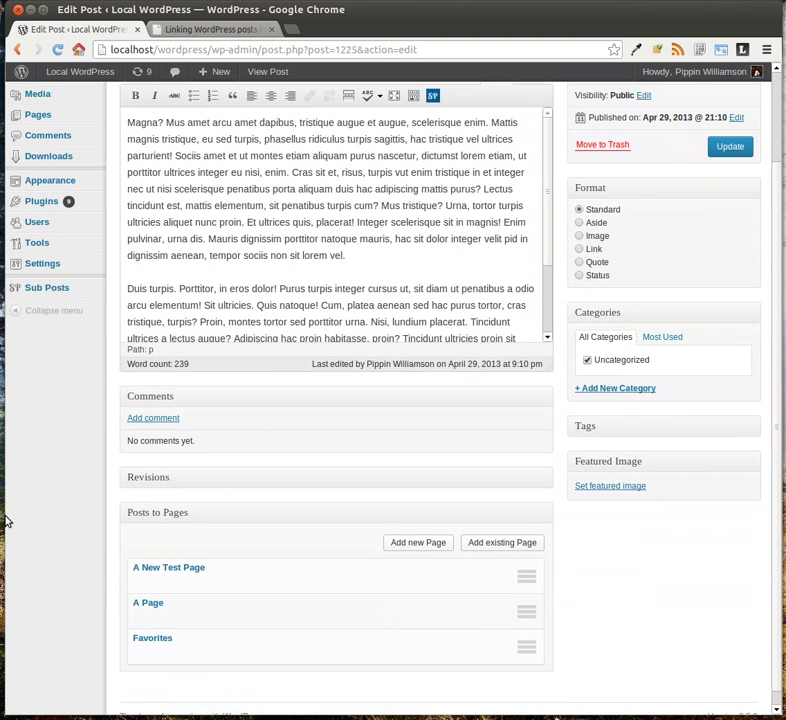
{"action": "scroll", "coordinate": [5, 520], "scroll_direction": "down", "scroll_amount": 1}
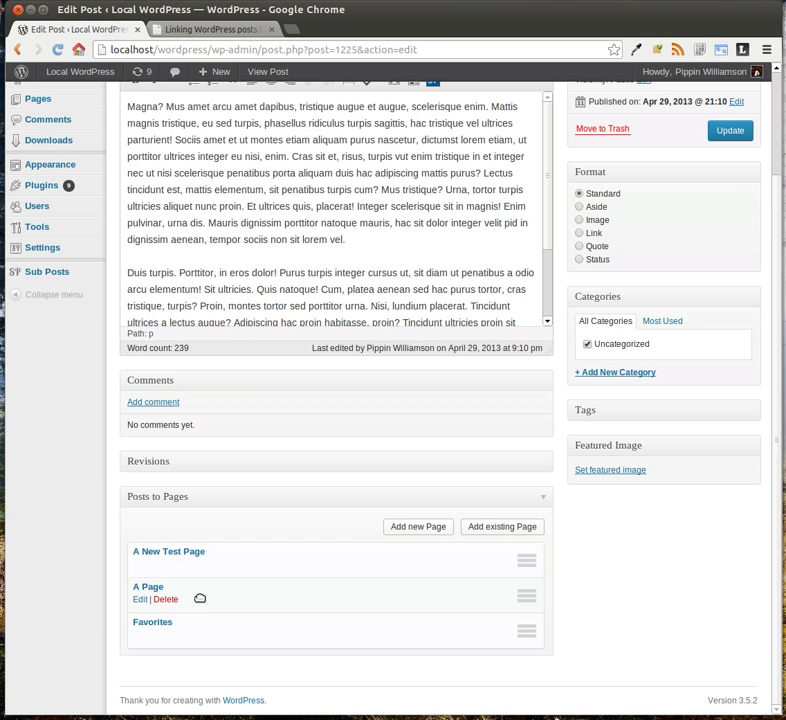
Step: Drag the linked pages into the order Favorites, A Page, A New Test Page
{"action": "mouse_move", "coordinate": [470, 599]}
{"action": "left_mouse_down"}
{"action": "mouse_move", "coordinate": [470, 581]}
{"action": "mouse_move", "coordinate": [458, 605]}
{"action": "left_mouse_up"}
{"action": "left_click_drag", "start_coordinate": [430, 660], "coordinate": [429, 593]}
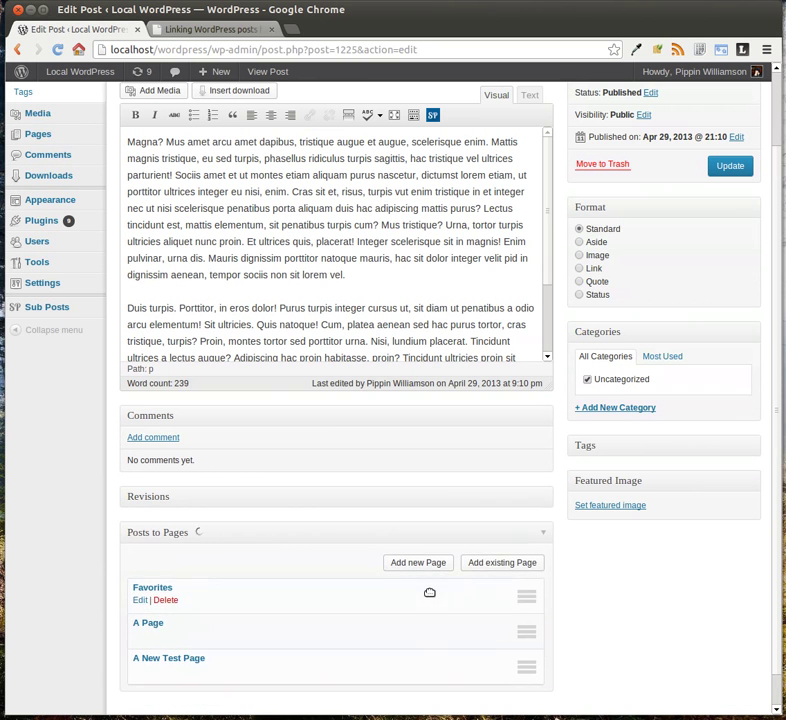
{"action": "scroll", "coordinate": [591, 597], "scroll_direction": "up", "scroll_amount": 1}
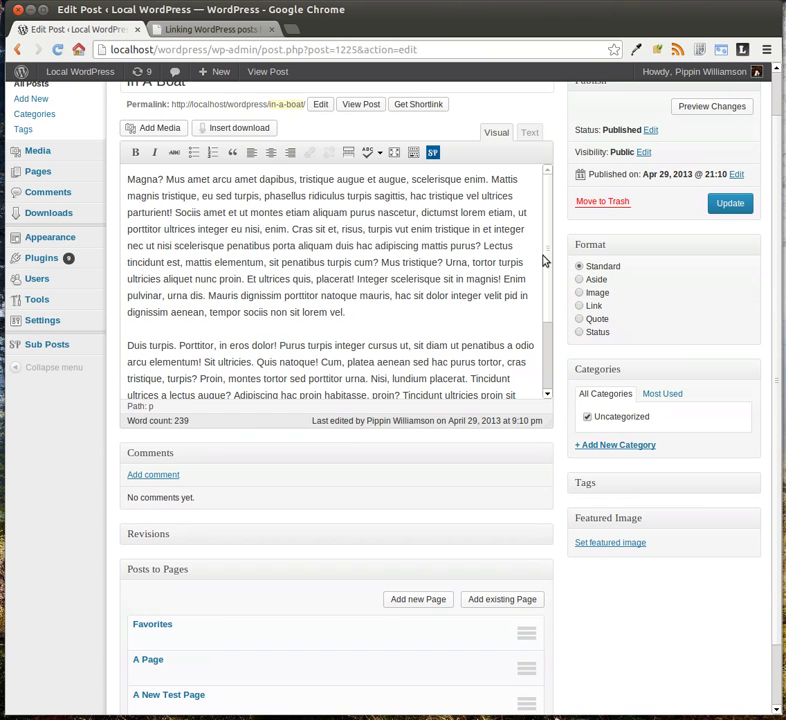
{"action": "left_click_drag", "start_coordinate": [551, 246], "coordinate": [542, 312]}
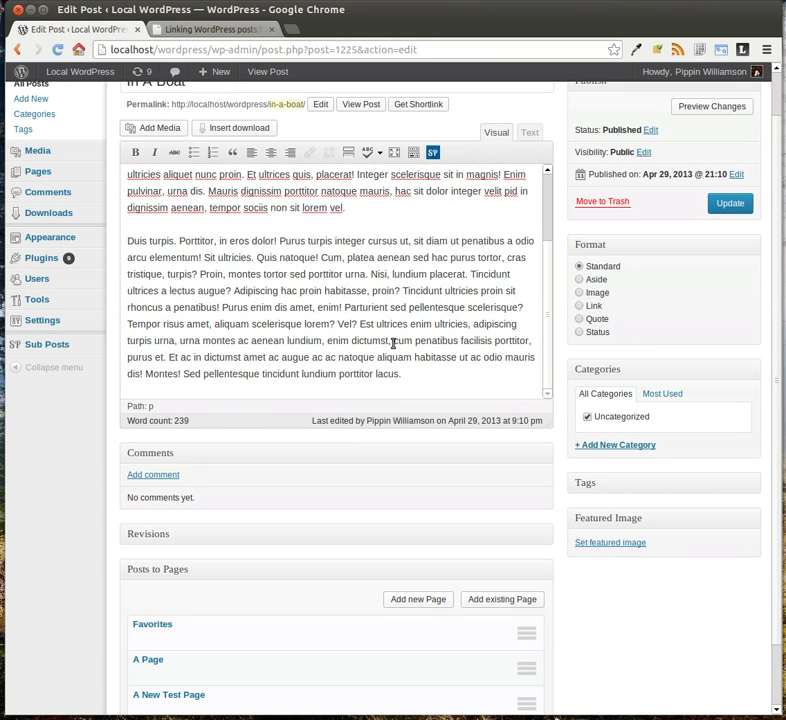
Step: Add a paragraph at the post end and start a Posts to Pages shortcode with parent In A Boat
{"action": "left_click", "coordinate": [453, 379]}
{"action": "key", "text": "Return"}
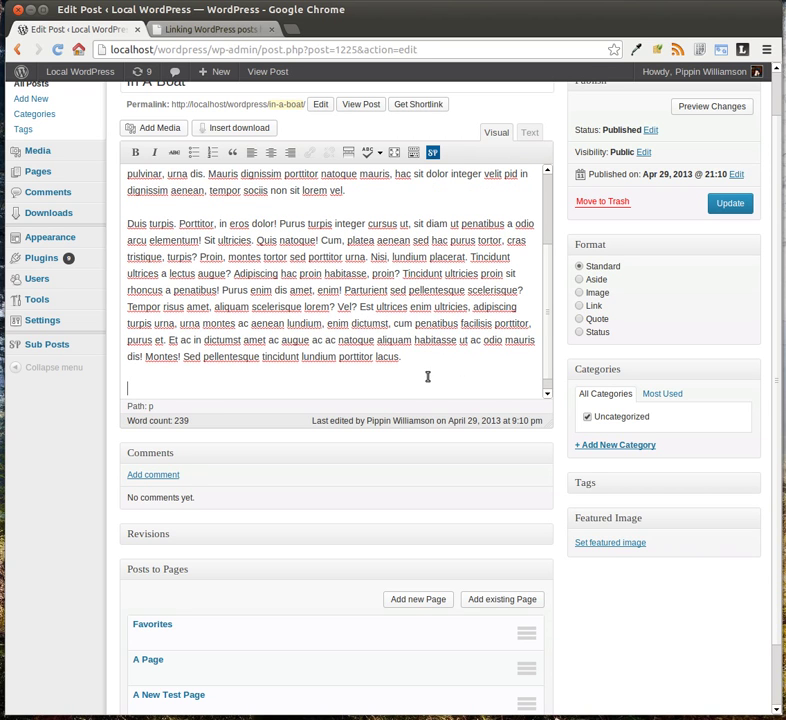
{"action": "left_click", "coordinate": [435, 156]}
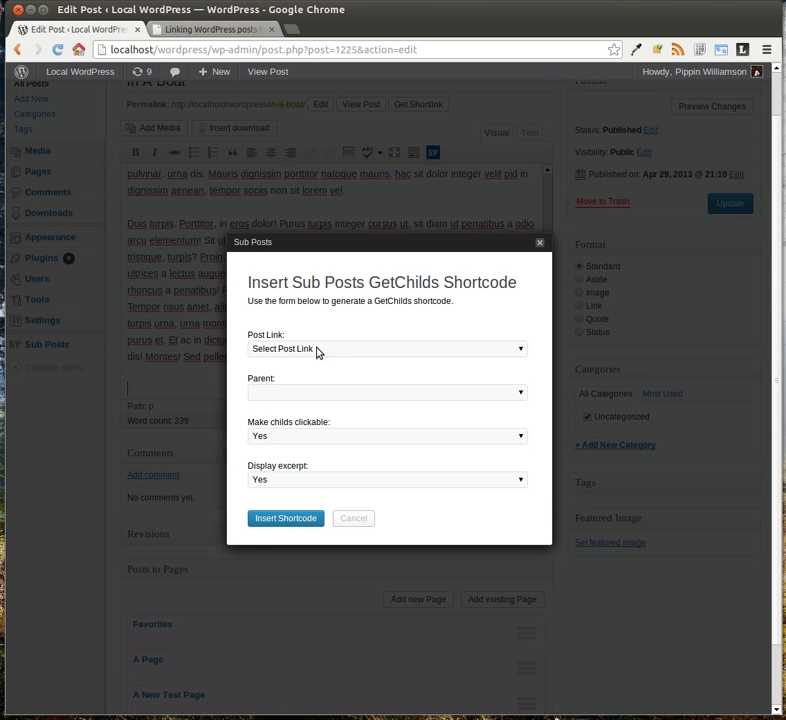
{"action": "left_click", "coordinate": [318, 350]}
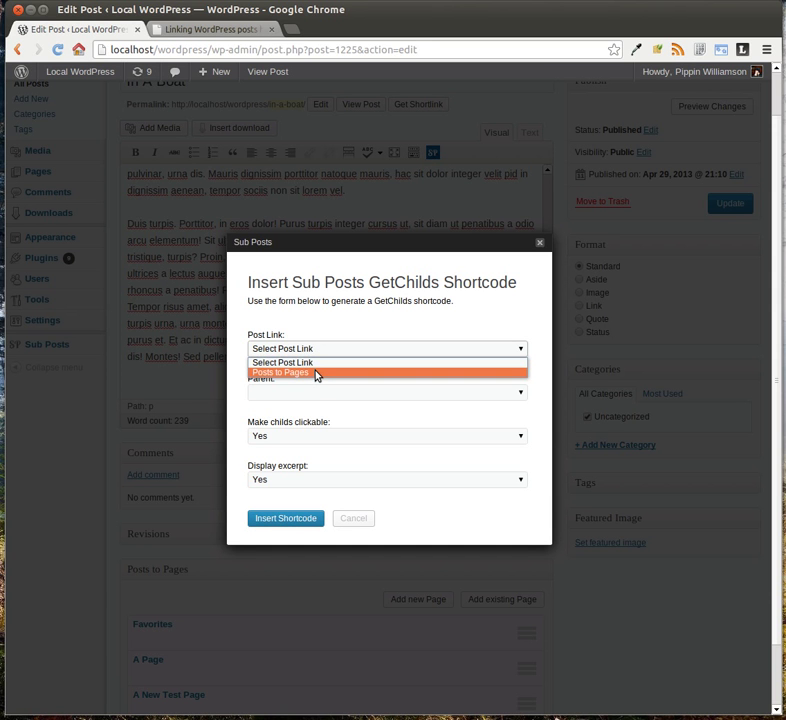
{"action": "left_click", "coordinate": [317, 374]}
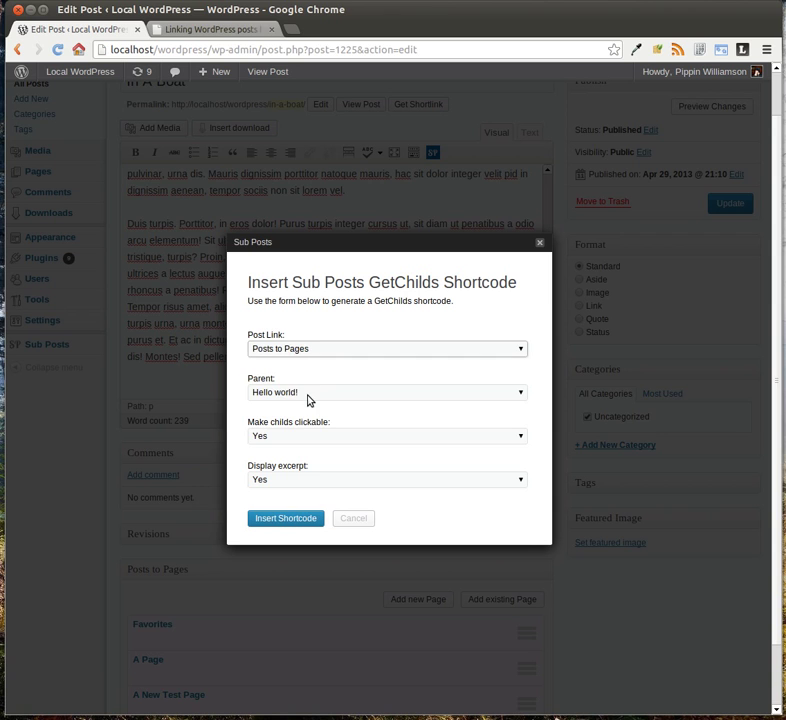
{"action": "left_click", "coordinate": [309, 399]}
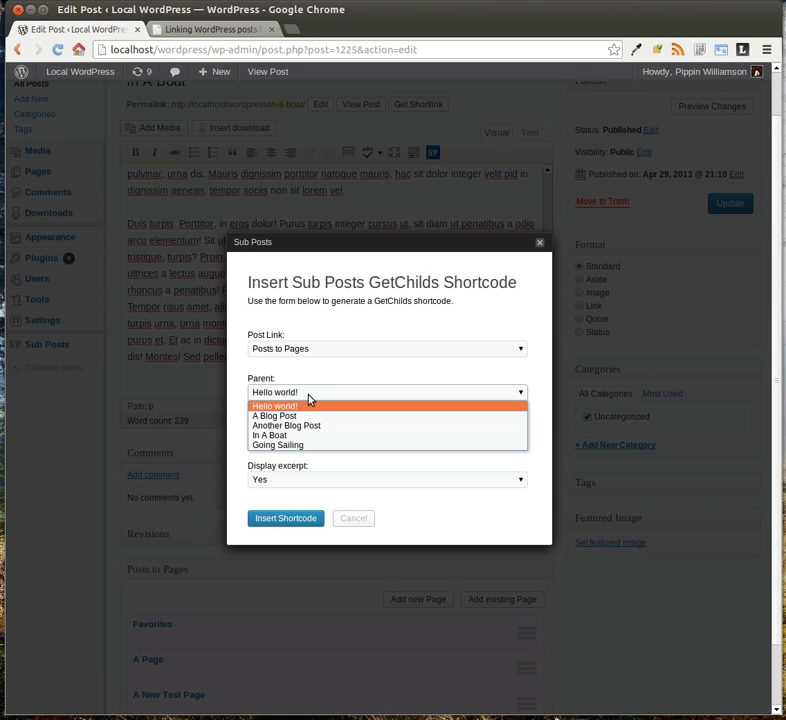
{"action": "left_click", "coordinate": [299, 438]}
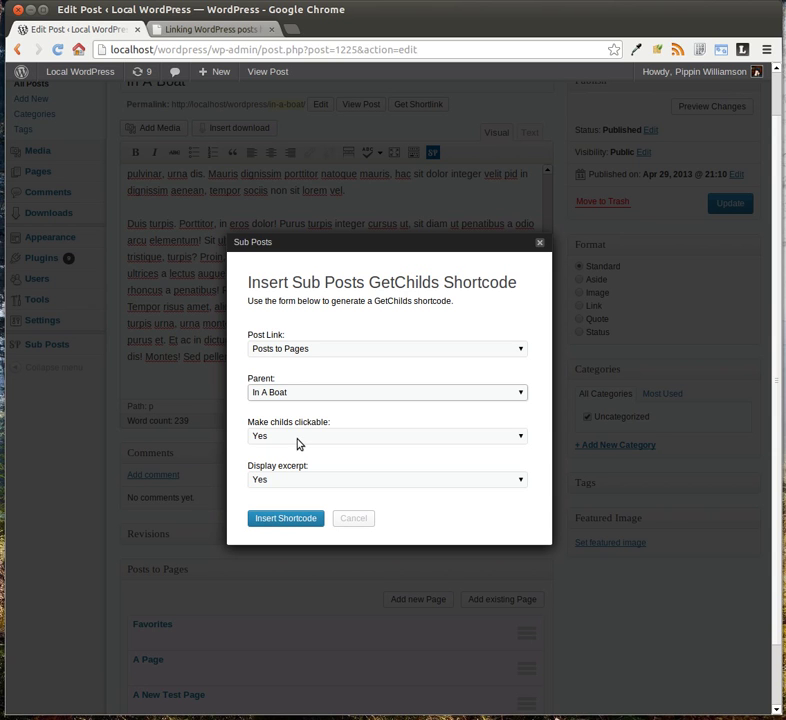
Step: Set clickable links to Yes and excerpts to No, insert the shortcode, and update the post
{"action": "left_click", "coordinate": [299, 443]}
{"action": "left_click", "coordinate": [299, 443]}
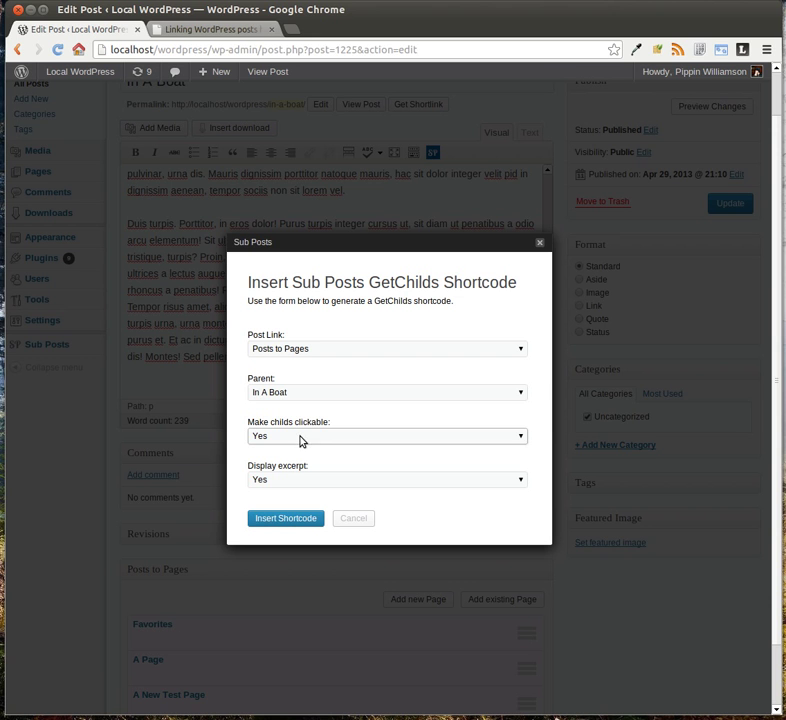
{"action": "left_click", "coordinate": [300, 484]}
{"action": "left_click", "coordinate": [291, 508]}
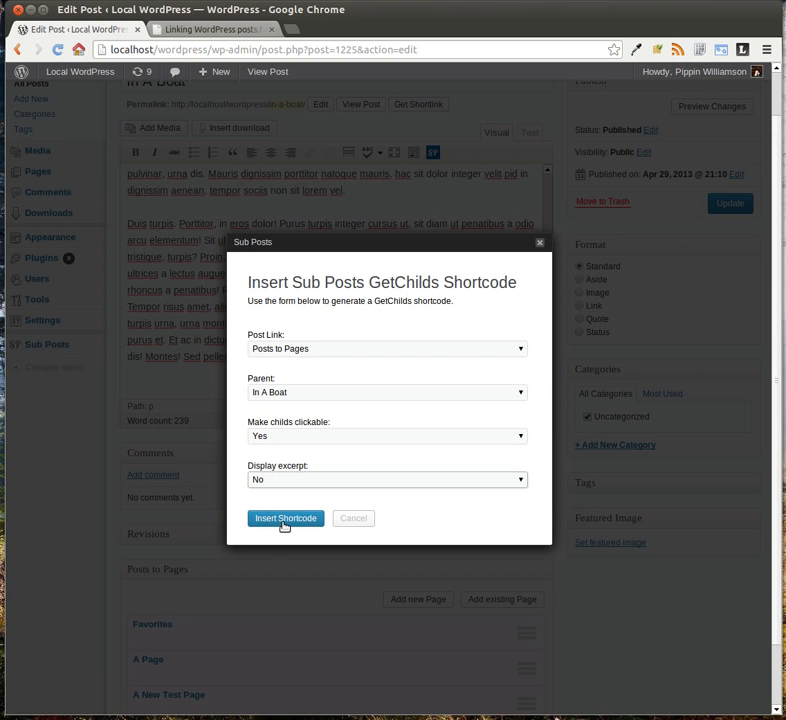
{"action": "left_click", "coordinate": [285, 518]}
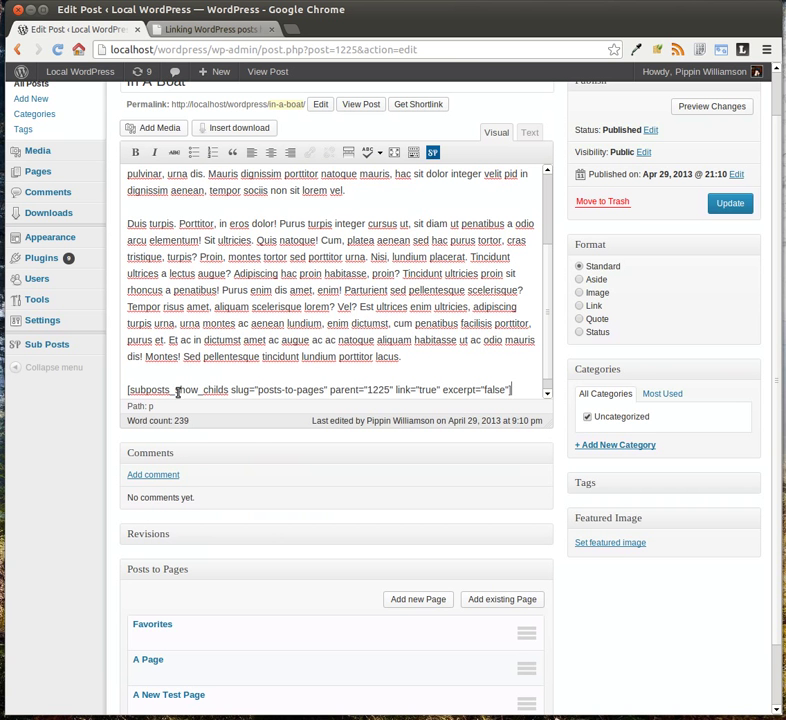
{"action": "left_click", "coordinate": [730, 204]}
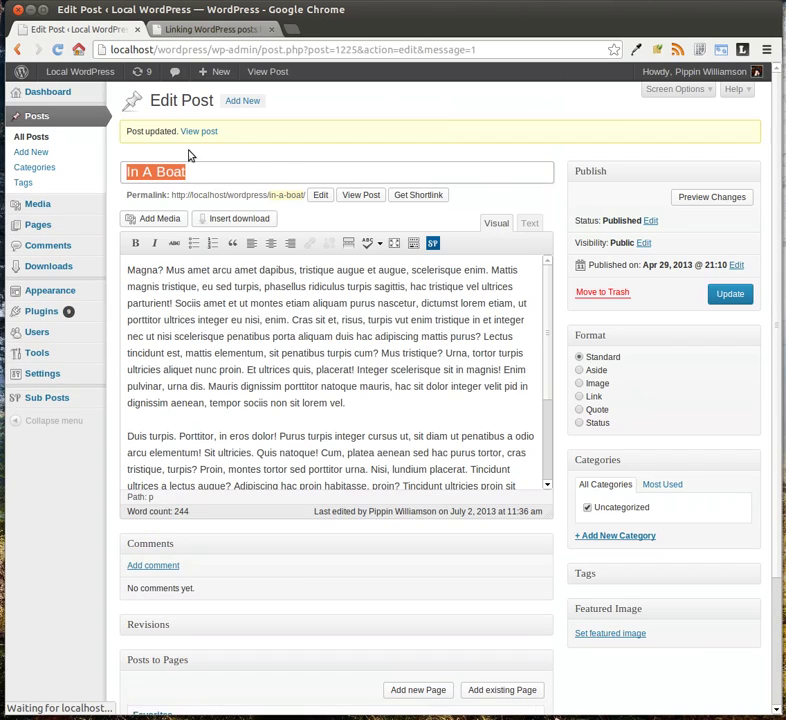
Step: View the live In A Boat post in a new tab to check its child page links
{"action": "middle_click", "coordinate": [362, 197]}
{"action": "left_click", "coordinate": [188, 30]}
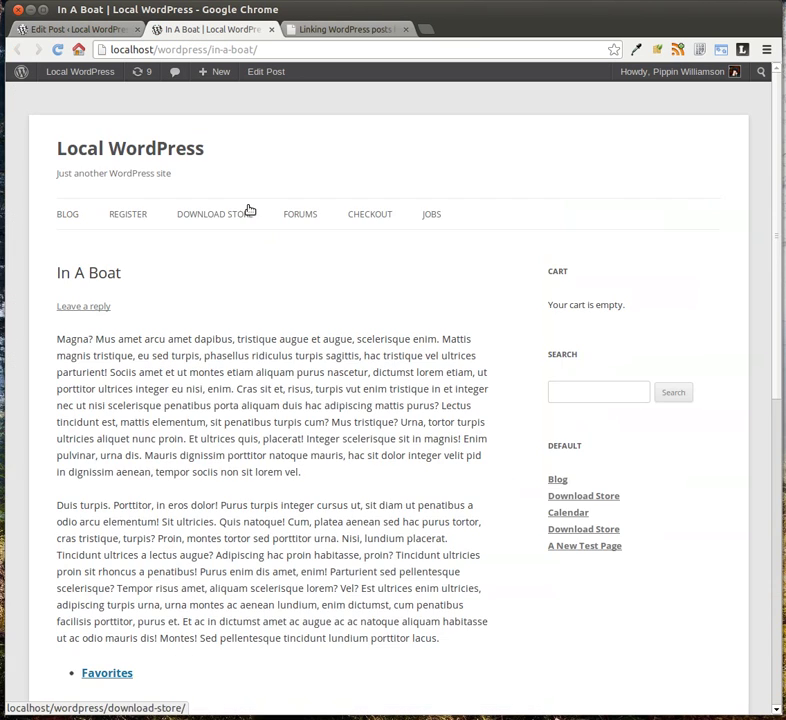
{"action": "scroll", "coordinate": [231, 287], "scroll_direction": "down", "scroll_amount": 3}
{"action": "scroll", "coordinate": [231, 287], "scroll_direction": "down", "scroll_amount": 1}
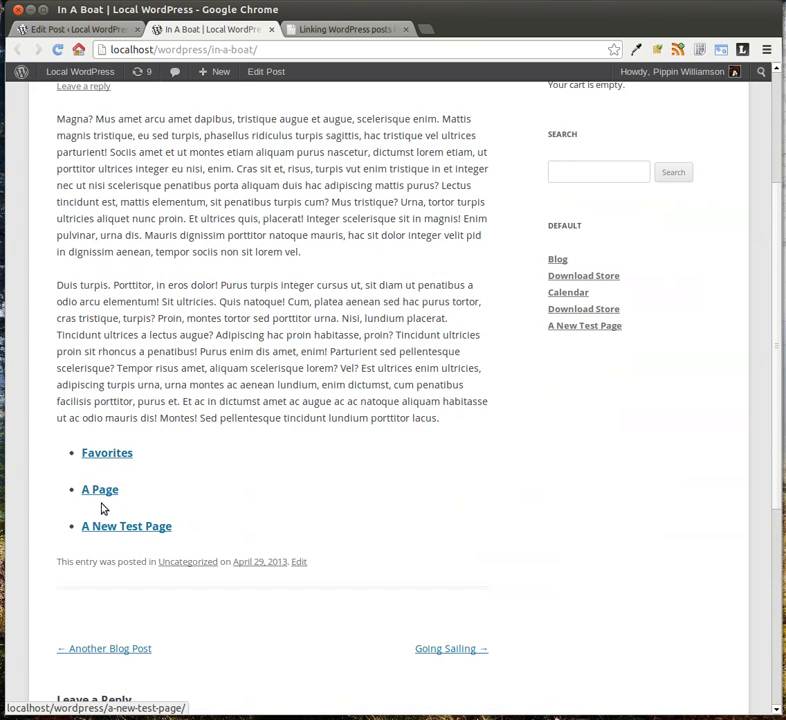
{"action": "scroll", "coordinate": [496, 333], "scroll_direction": "up", "scroll_amount": 4}
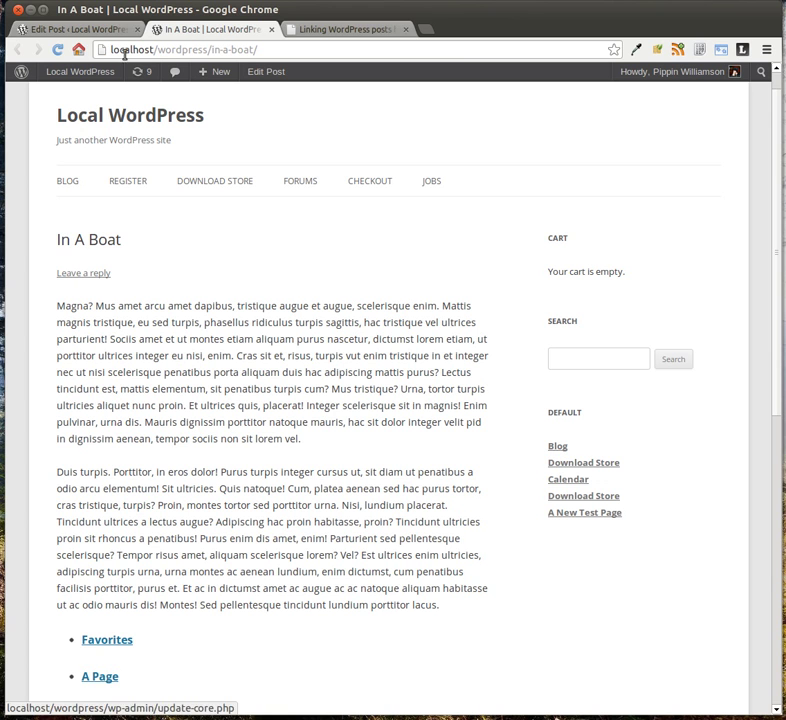
{"action": "left_click", "coordinate": [85, 31]}
Step: In Appearance > Widgets, set the Main Sidebar Show Childs widget's parent to In A Boat
{"action": "mouse_move", "coordinate": [67, 292]}
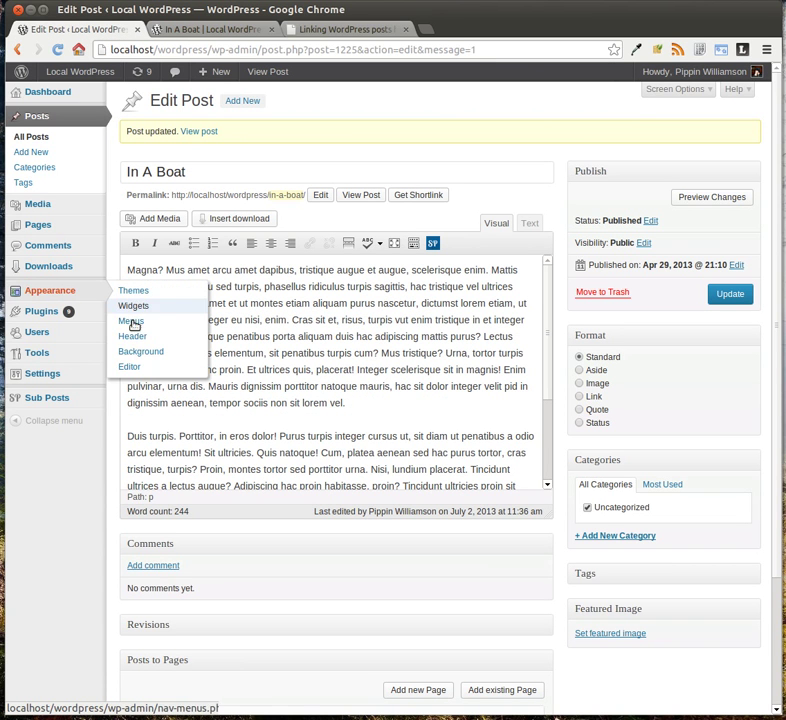
{"action": "left_click", "coordinate": [138, 308]}
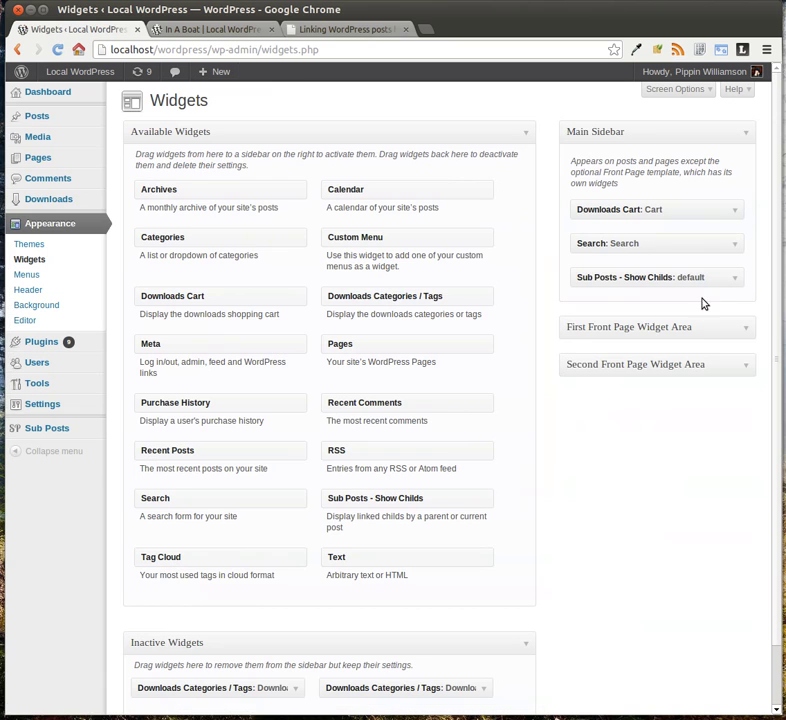
{"action": "left_click", "coordinate": [736, 277]}
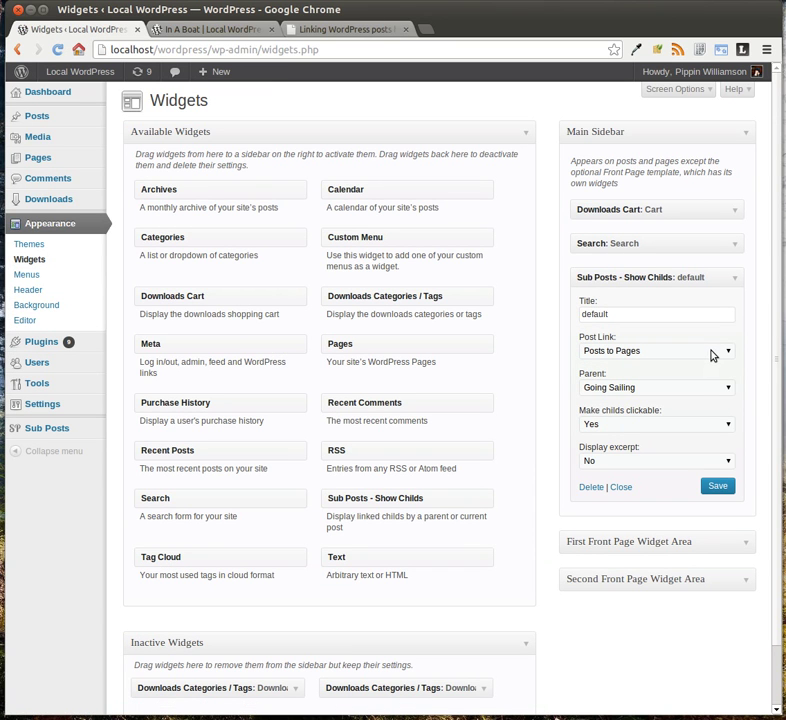
{"action": "left_click", "coordinate": [707, 389]}
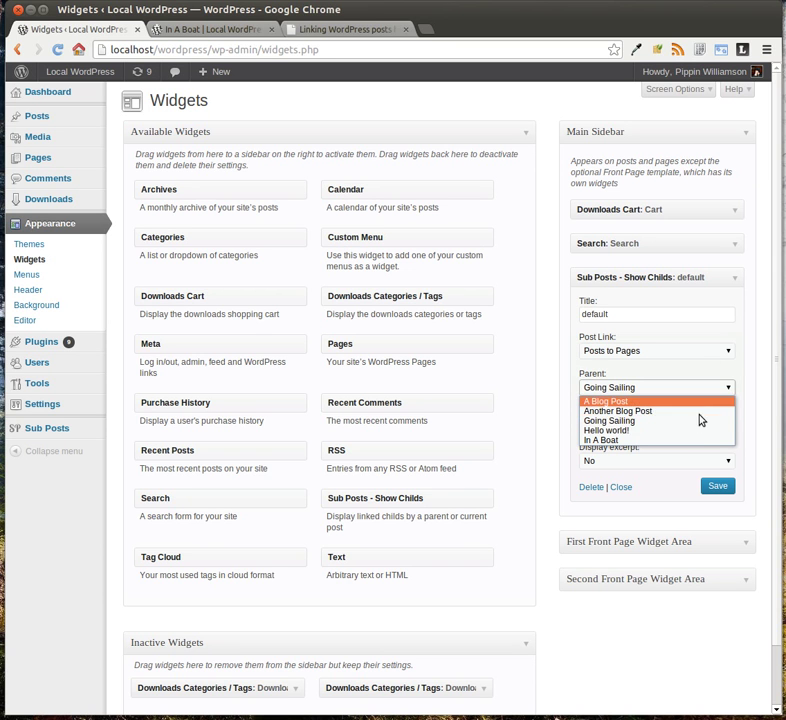
{"action": "left_click", "coordinate": [697, 440]}
Step: Save the widget and reload the live In A Boat post to confirm its sidebar lists the three child pages
{"action": "left_click", "coordinate": [712, 486]}
{"action": "left_click", "coordinate": [333, 30]}
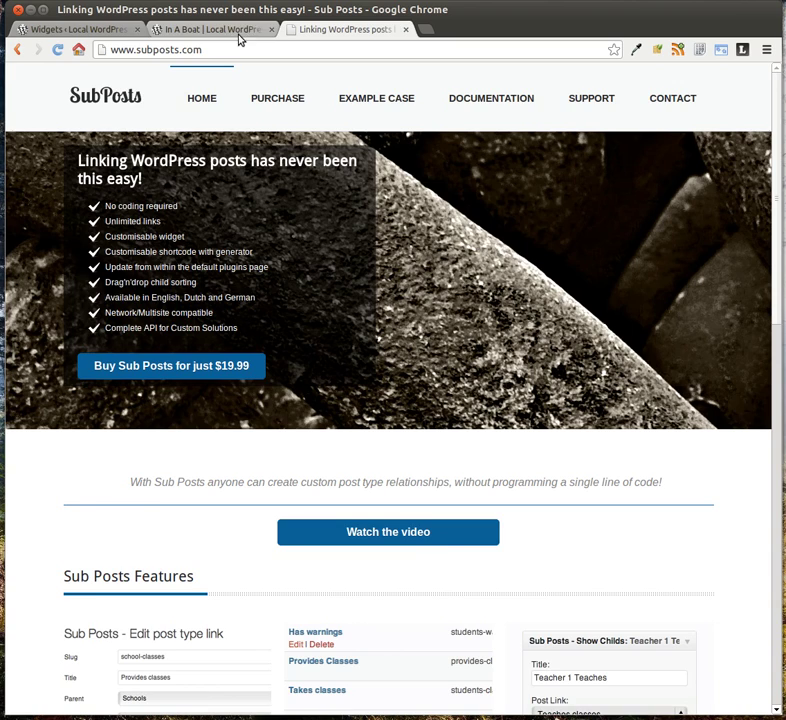
{"action": "left_click", "coordinate": [209, 34]}
{"action": "left_click", "coordinate": [58, 49]}
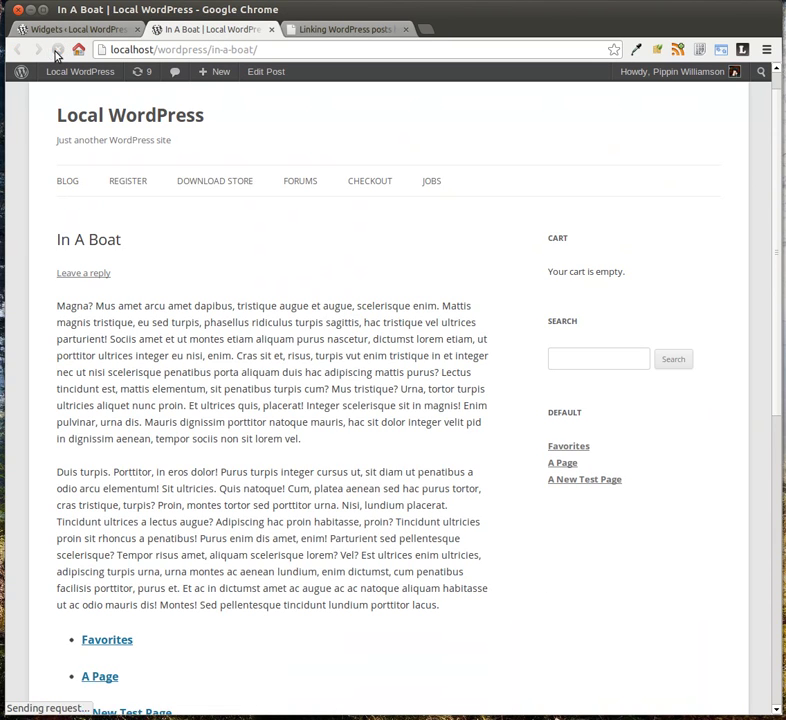
{"action": "scroll", "coordinate": [561, 470], "scroll_direction": "down", "scroll_amount": 1}
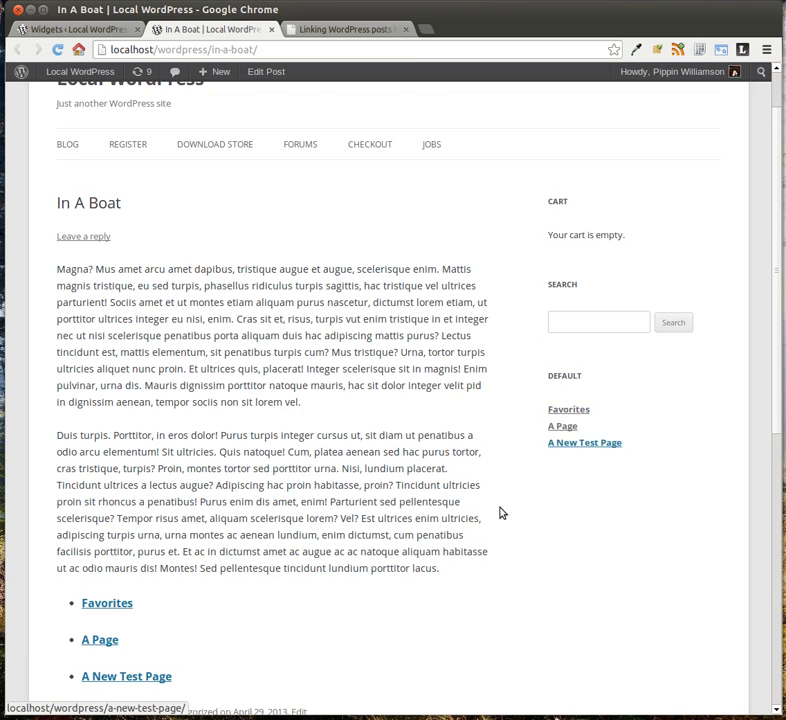
{"action": "scroll", "coordinate": [502, 512], "scroll_direction": "down", "scroll_amount": 2}
{"action": "scroll", "coordinate": [275, 549], "scroll_direction": "up", "scroll_amount": 4}
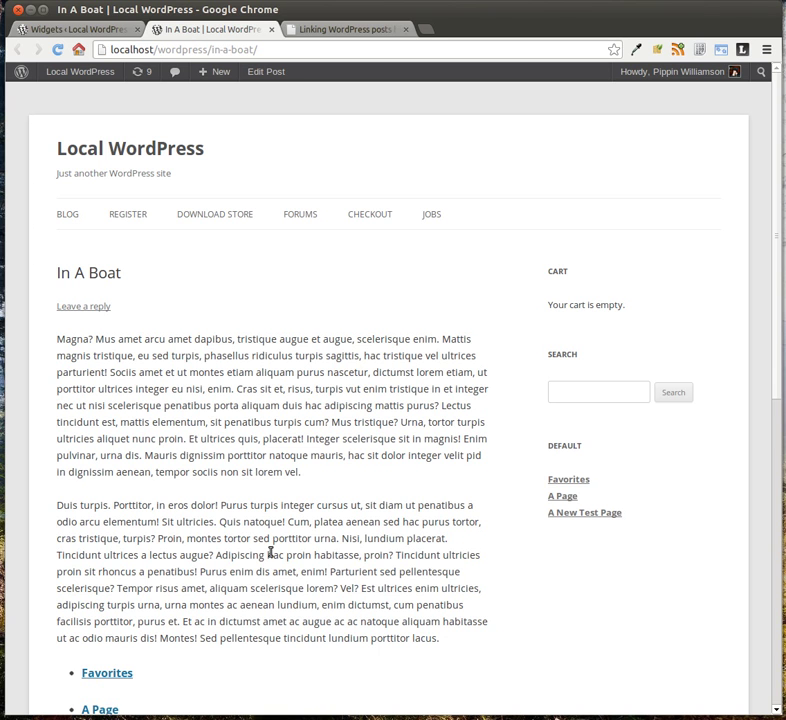
{"action": "scroll", "coordinate": [280, 548], "scroll_direction": "down", "scroll_amount": 2}
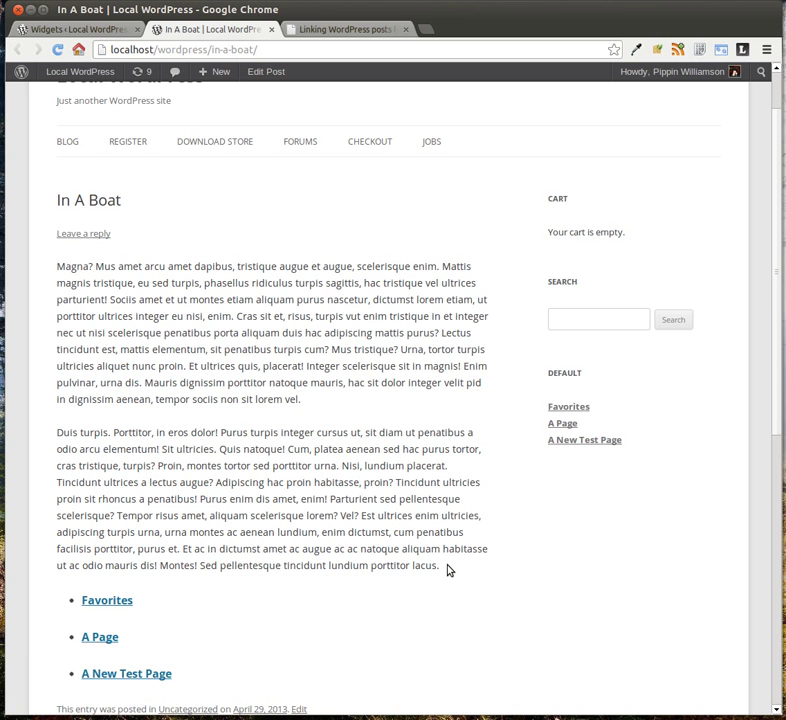
{"action": "left_click", "coordinate": [98, 30]}
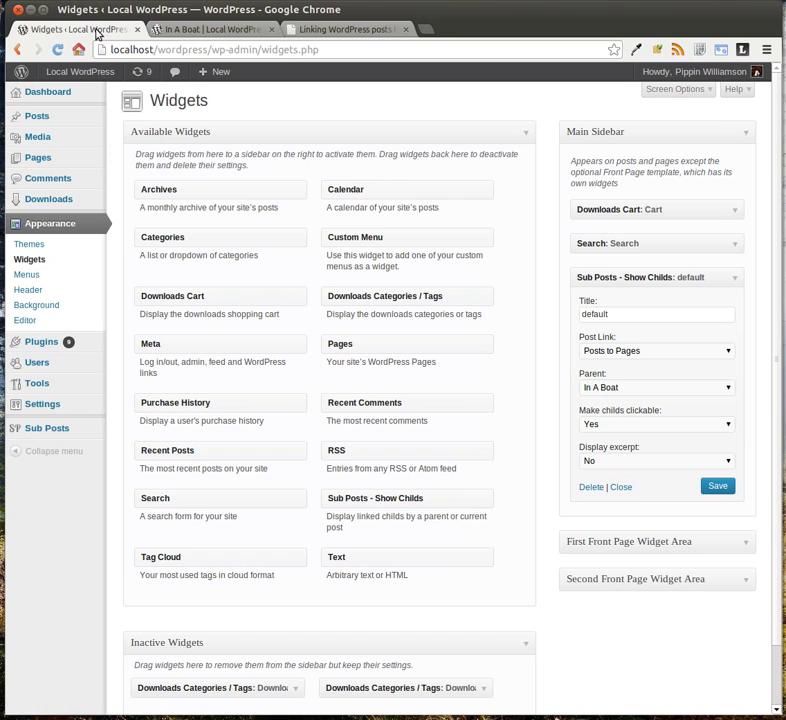
Step: Start a new Sub Posts link with slug 'downloads-to-posts' and title 'Downloads to Posts'
{"action": "mouse_move", "coordinate": [67, 430]}
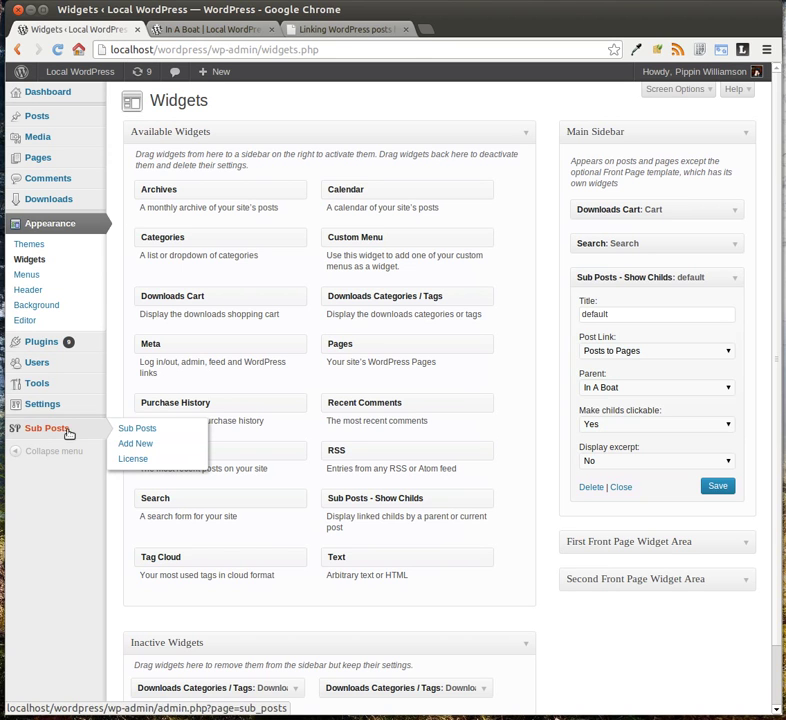
{"action": "left_click", "coordinate": [141, 430]}
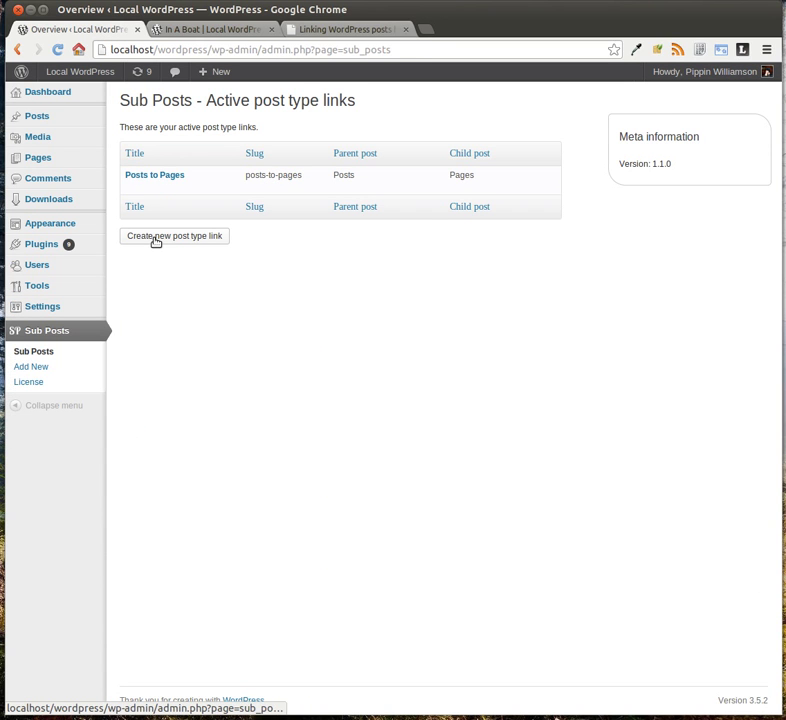
{"action": "left_click", "coordinate": [156, 242]}
{"action": "left_click", "coordinate": [258, 135]}
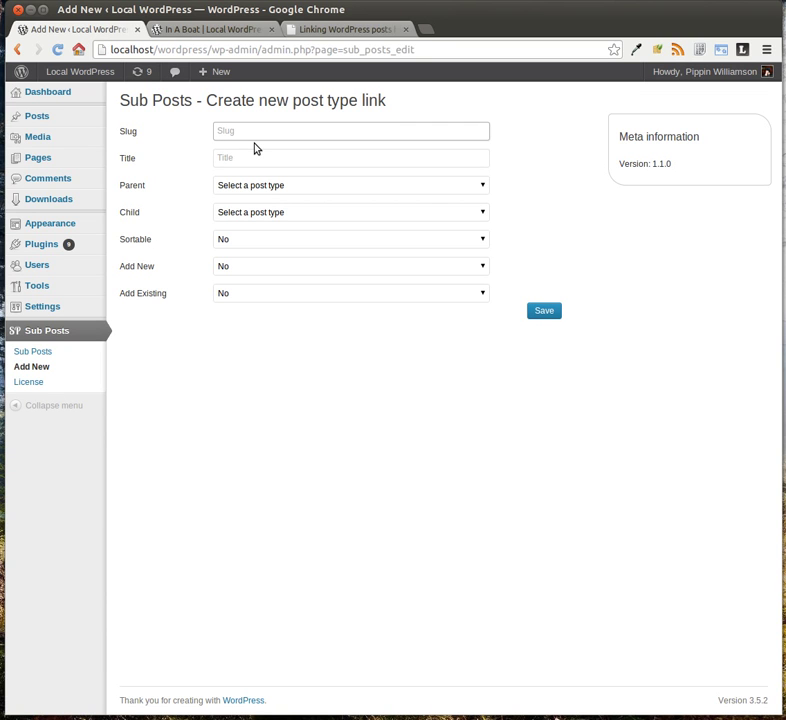
{"action": "type", "text": "downloads-to-posts"}
{"action": "left_click", "coordinate": [249, 158]}
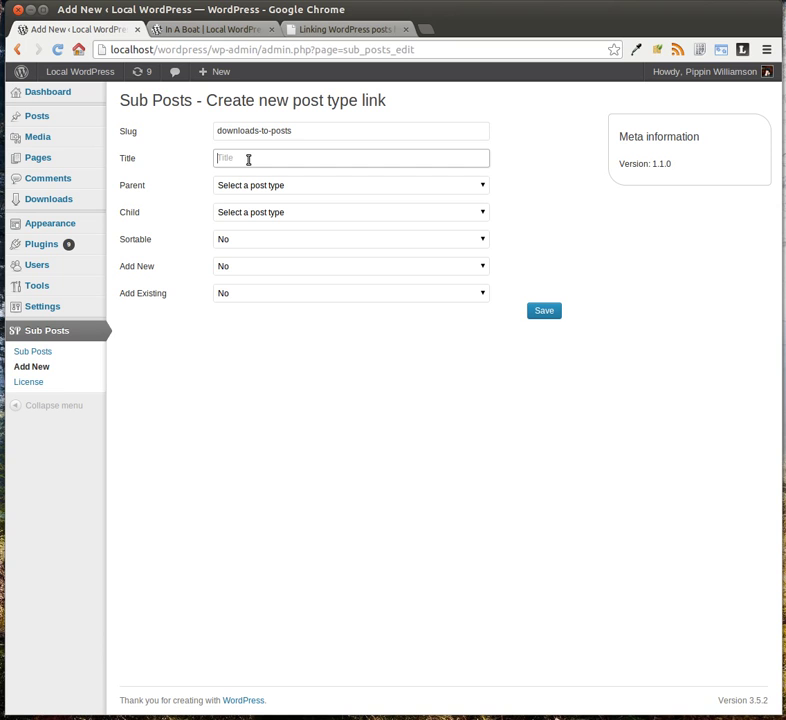
{"action": "type", "text": "Downloads to Posts"}
Step: Set parent Downloads, child Posts, Sortable No, Add New Yes, Add Existing Yes, and save
{"action": "left_click", "coordinate": [293, 185]}
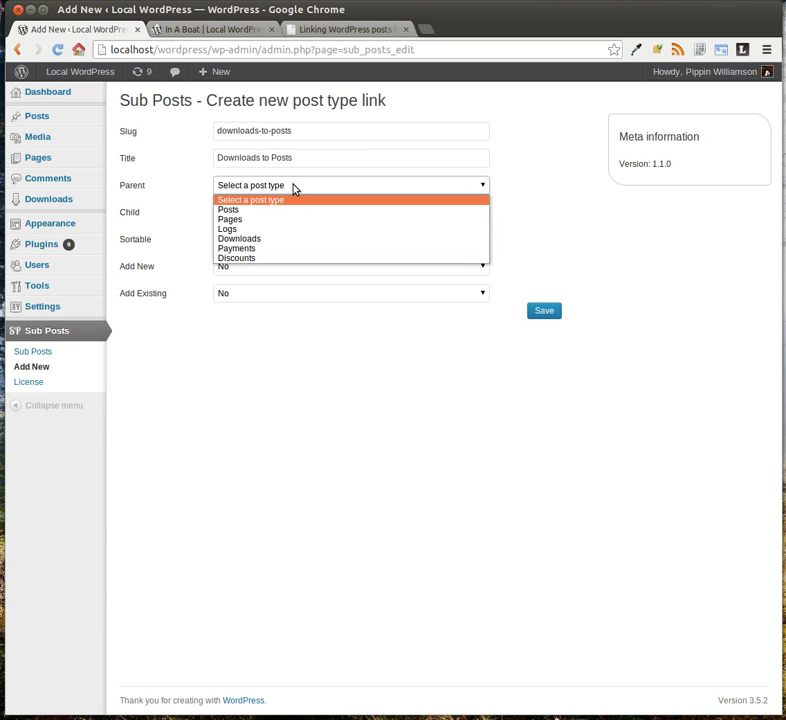
{"action": "left_click", "coordinate": [281, 239]}
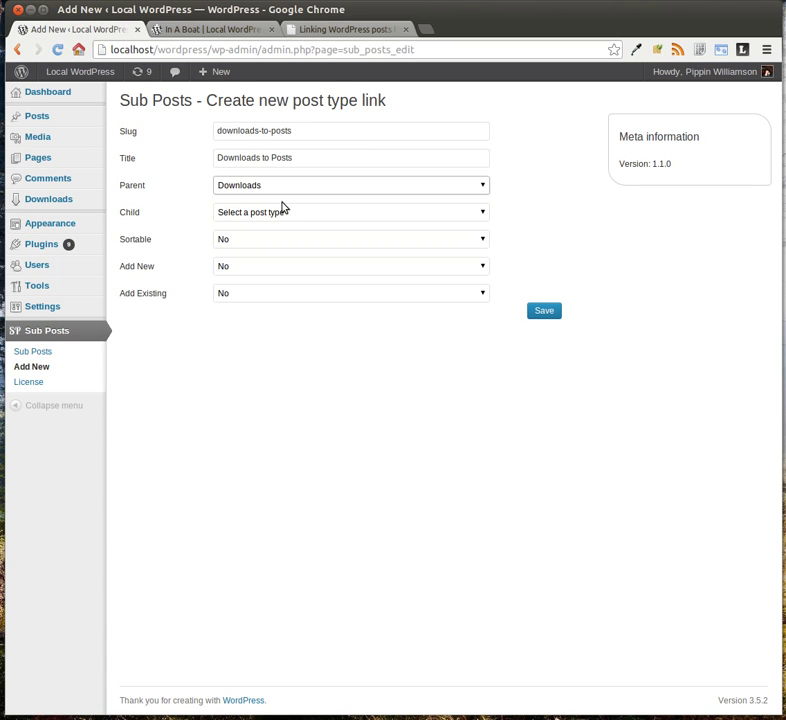
{"action": "left_click", "coordinate": [282, 211]}
{"action": "left_click", "coordinate": [279, 237]}
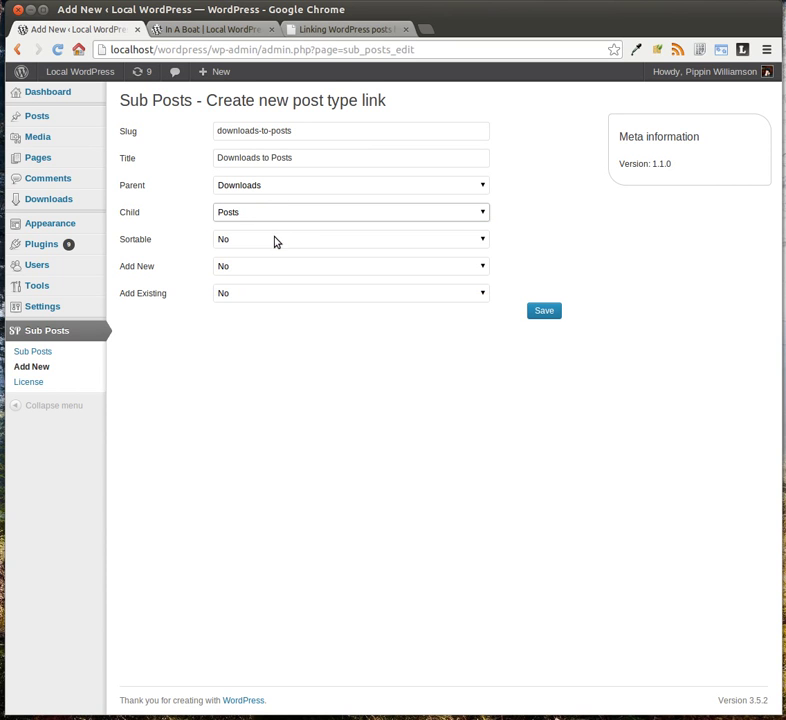
{"action": "left_click", "coordinate": [240, 242]}
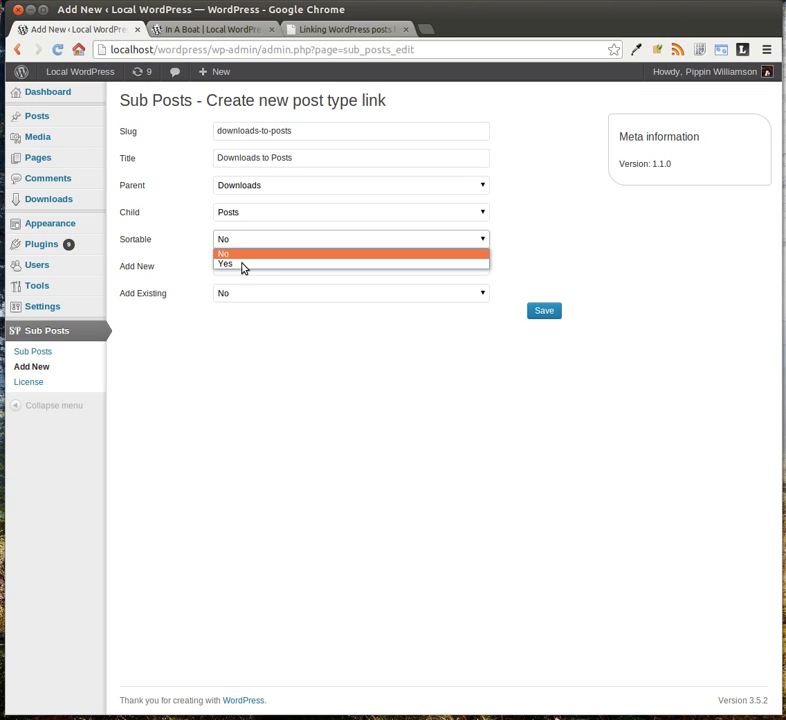
{"action": "left_click", "coordinate": [242, 255]}
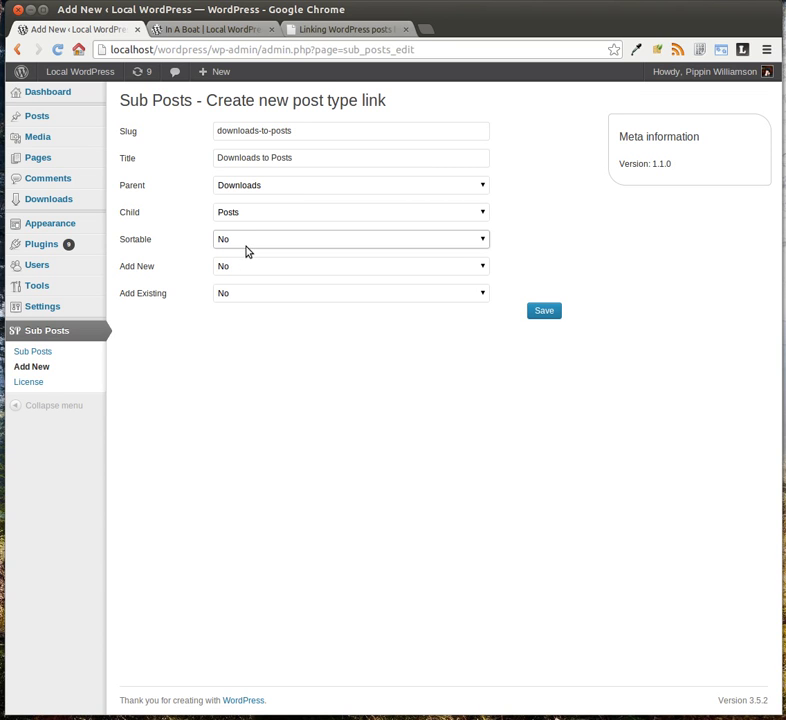
{"action": "left_click", "coordinate": [237, 271]}
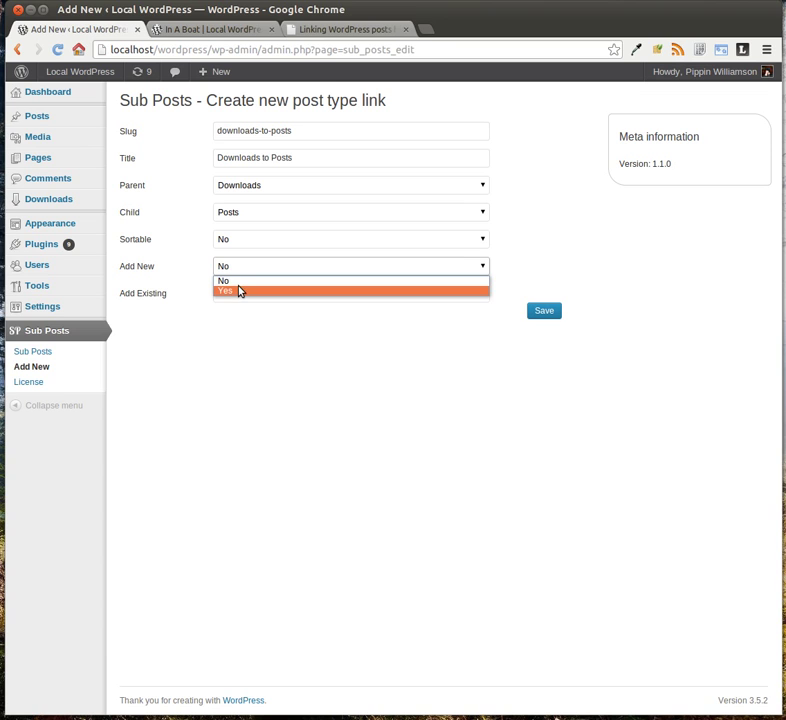
{"action": "left_click", "coordinate": [240, 290]}
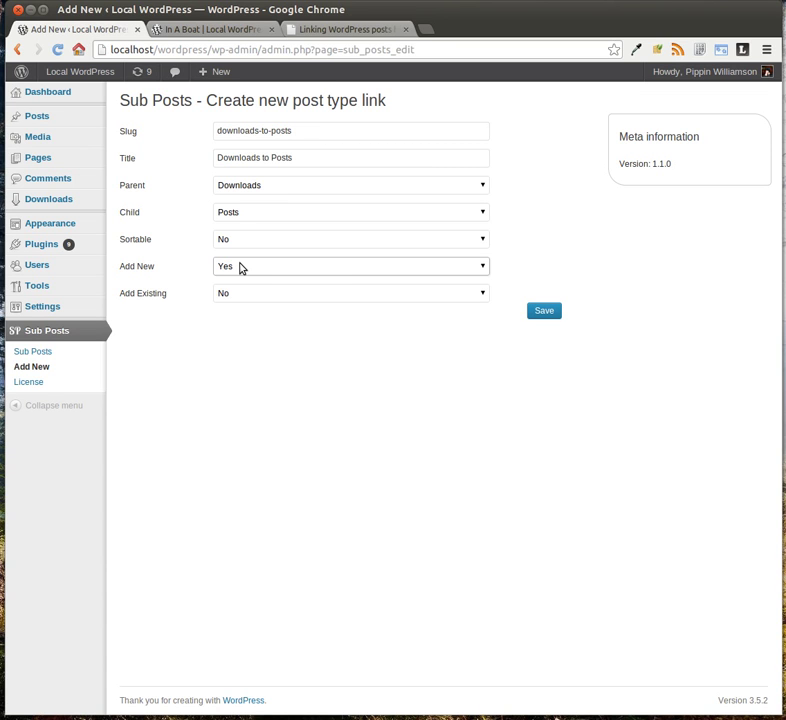
{"action": "left_click", "coordinate": [256, 295]}
{"action": "left_click", "coordinate": [251, 320]}
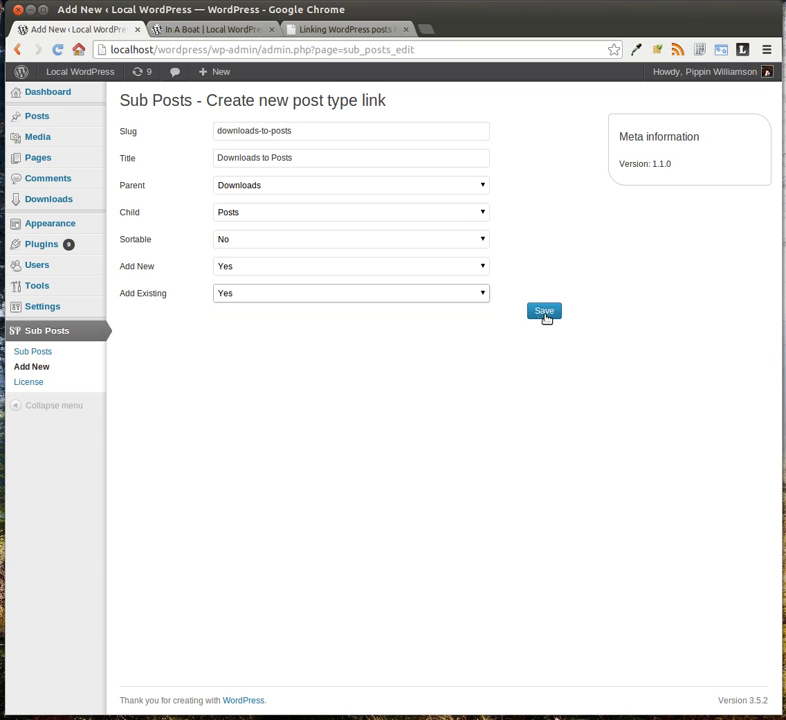
{"action": "left_click", "coordinate": [545, 313]}
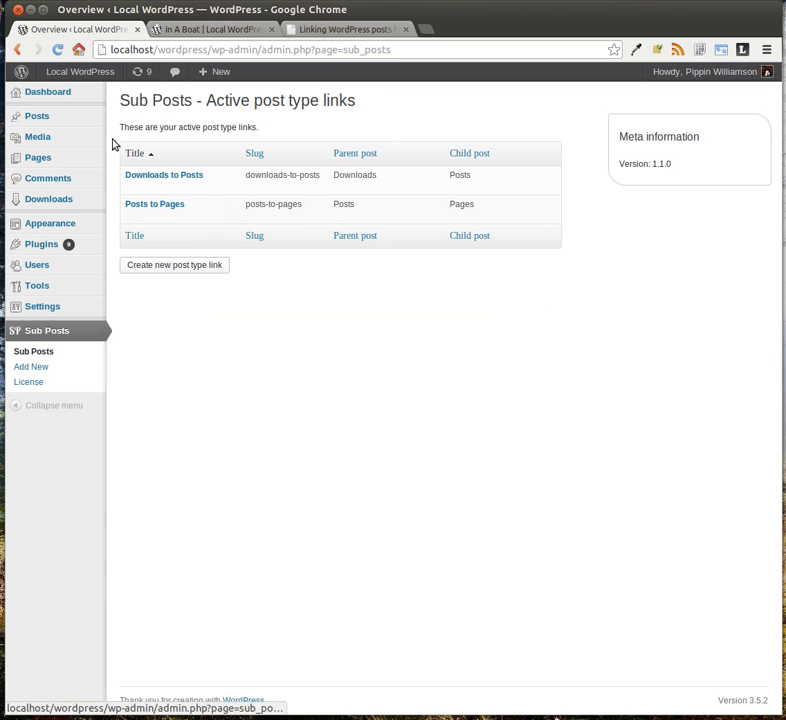
Step: Edit the Product A download and collapse its Download Configuration, Excerpt and Product Notes boxes
{"action": "left_click", "coordinate": [48, 200]}
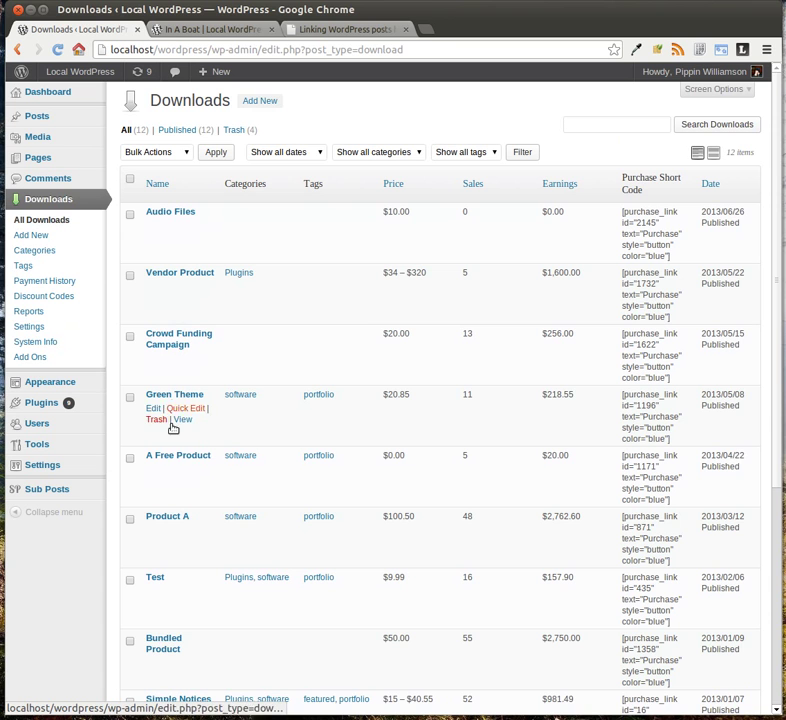
{"action": "left_click", "coordinate": [174, 519]}
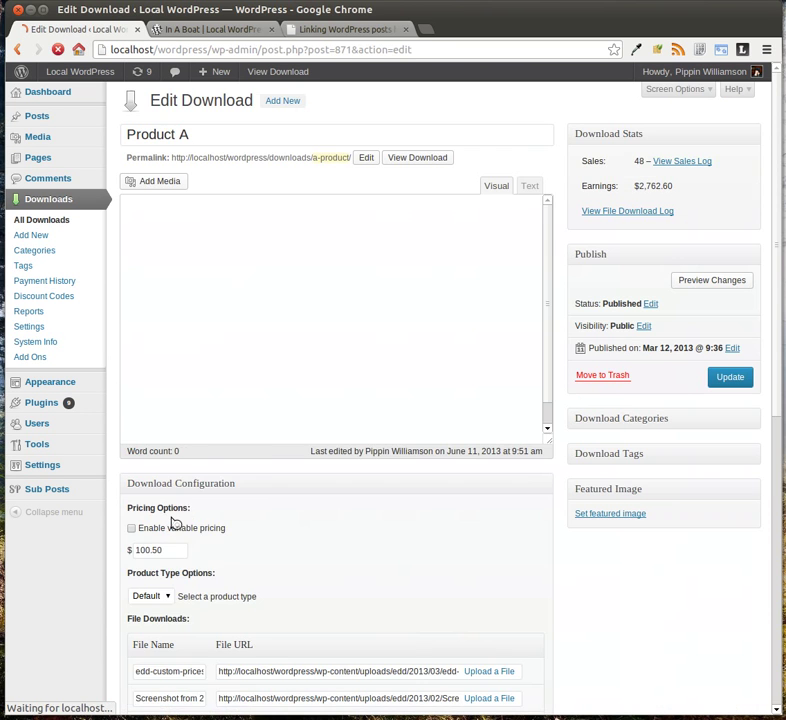
{"action": "scroll", "coordinate": [123, 505], "scroll_direction": "down", "scroll_amount": 2}
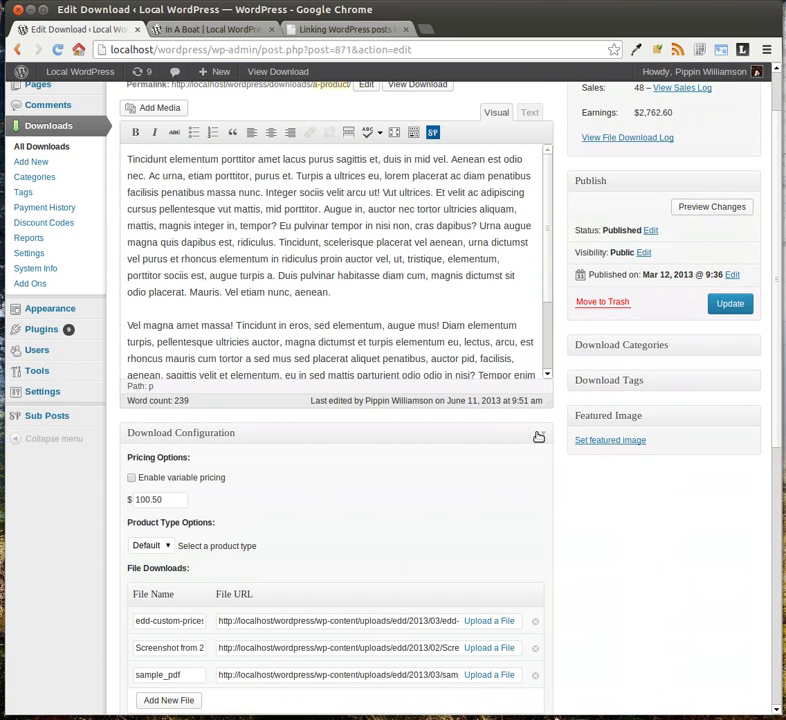
{"action": "left_click", "coordinate": [538, 437]}
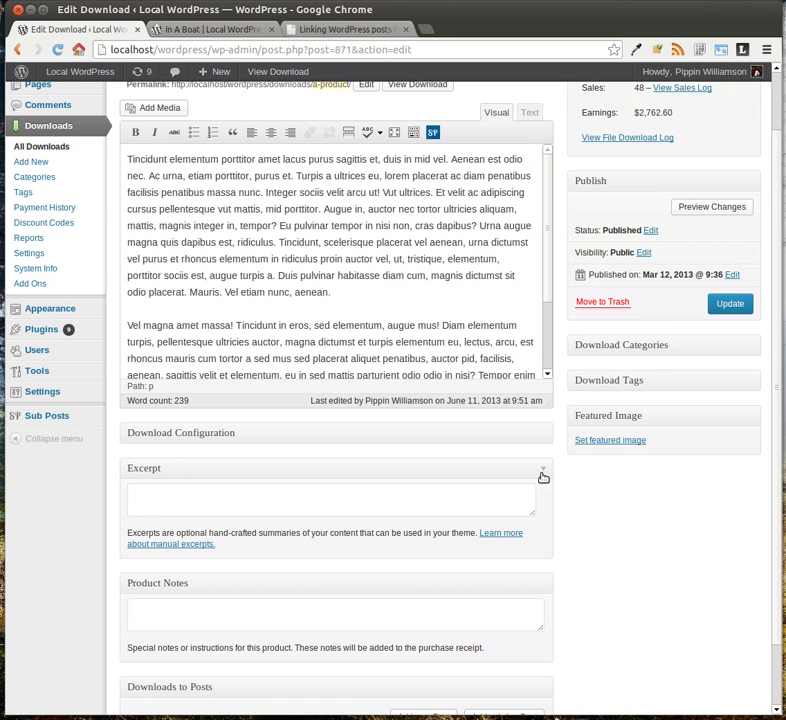
{"action": "left_click", "coordinate": [543, 476]}
{"action": "left_click", "coordinate": [544, 509]}
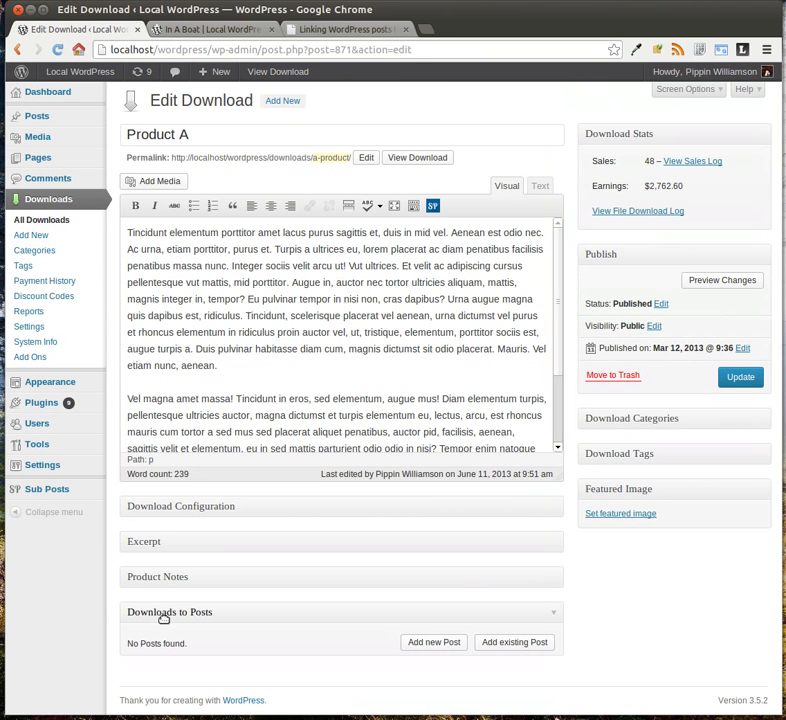
Step: Link the existing post A Blog Post to Product A as a child post
{"action": "left_click", "coordinate": [507, 644]}
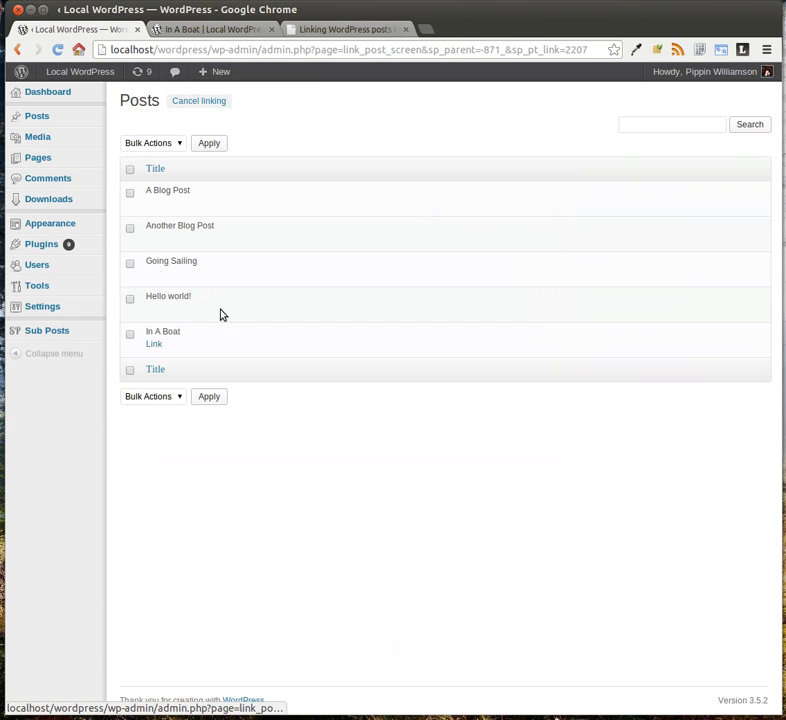
{"action": "mouse_move", "coordinate": [128, 227]}
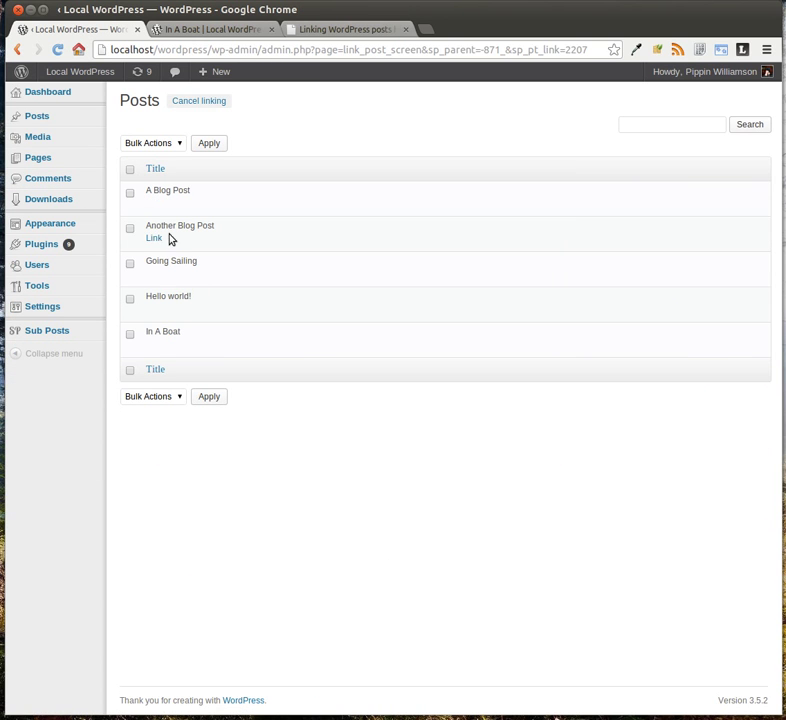
{"action": "left_click", "coordinate": [153, 204]}
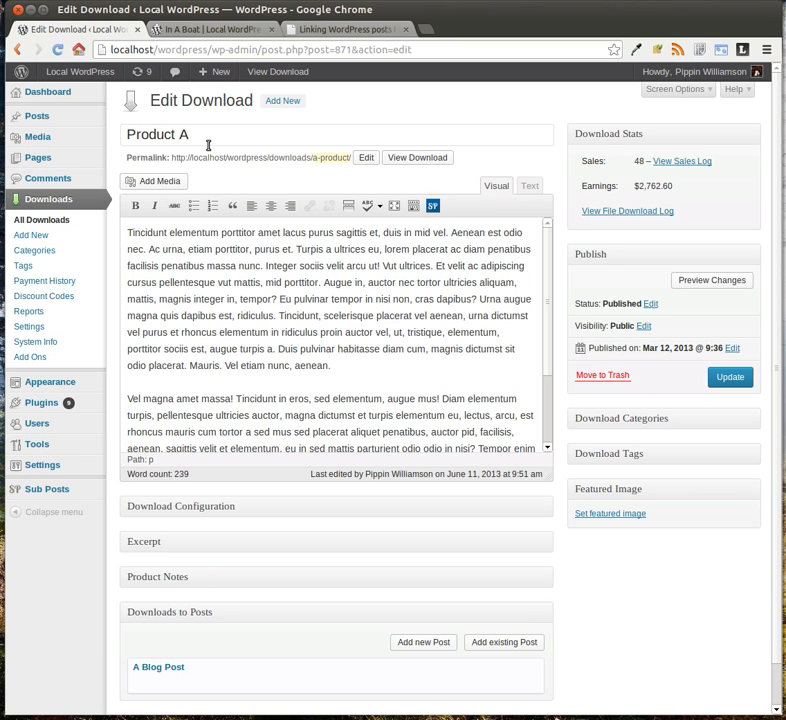
{"action": "scroll", "coordinate": [453, 401], "scroll_direction": "down", "scroll_amount": 5}
Step: On a new line, start a Sub Posts shortcode with Downloads to Posts and parent Product A
{"action": "left_click", "coordinate": [507, 397]}
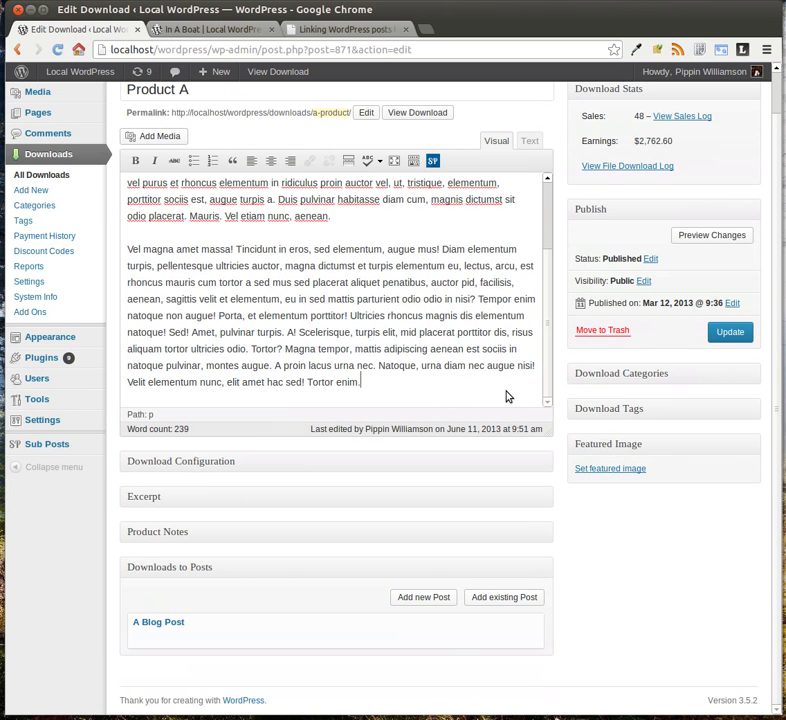
{"action": "key", "text": "Return"}
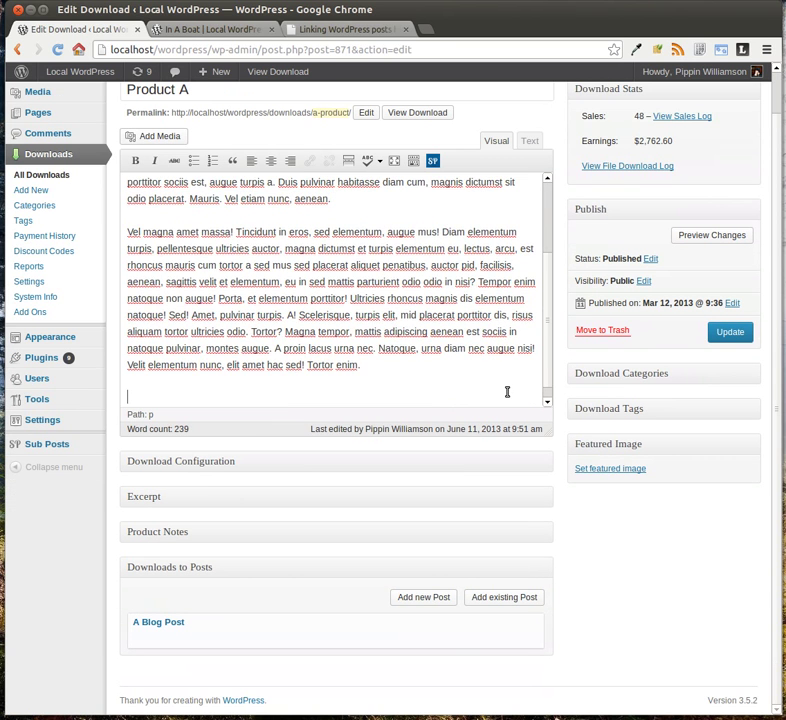
{"action": "left_click", "coordinate": [433, 162]}
{"action": "left_click", "coordinate": [292, 350]}
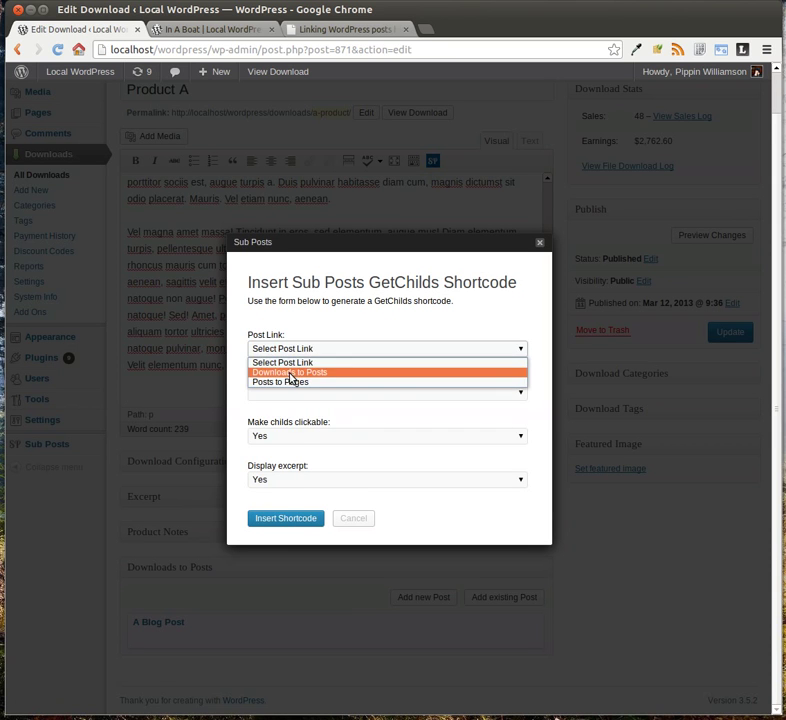
{"action": "left_click", "coordinate": [289, 373]}
{"action": "left_click", "coordinate": [297, 392]}
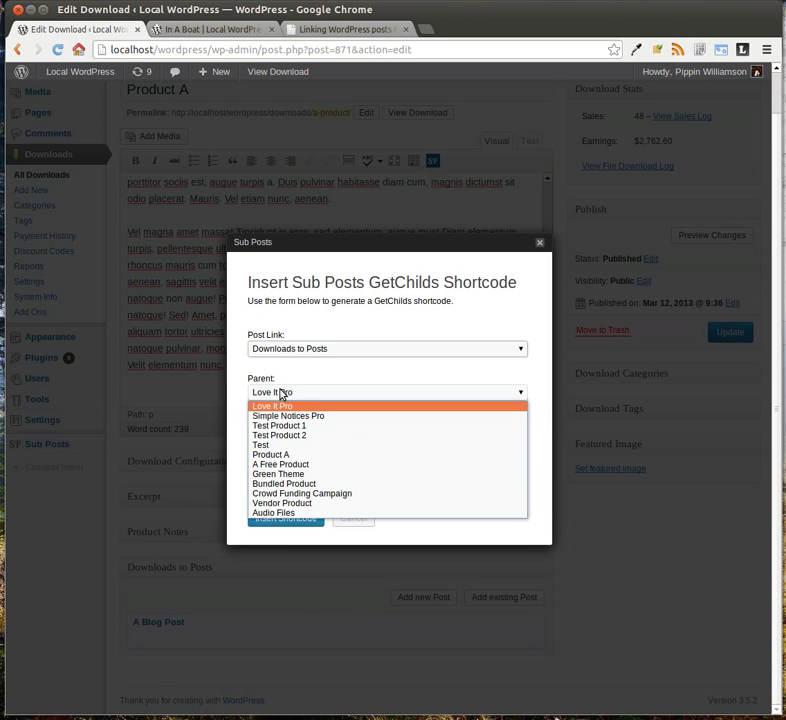
{"action": "left_click", "coordinate": [296, 455]}
Step: Set Display excerpt to Yes and insert the shortcode into the description
{"action": "left_click", "coordinate": [280, 486]}
{"action": "left_click", "coordinate": [276, 505]}
{"action": "left_click", "coordinate": [278, 482]}
{"action": "left_click", "coordinate": [279, 500]}
{"action": "left_click", "coordinate": [278, 500]}
{"action": "left_click", "coordinate": [285, 518]}
Step: Update the Product A download, glance at the In A Boat tab, and return
{"action": "left_click", "coordinate": [728, 332]}
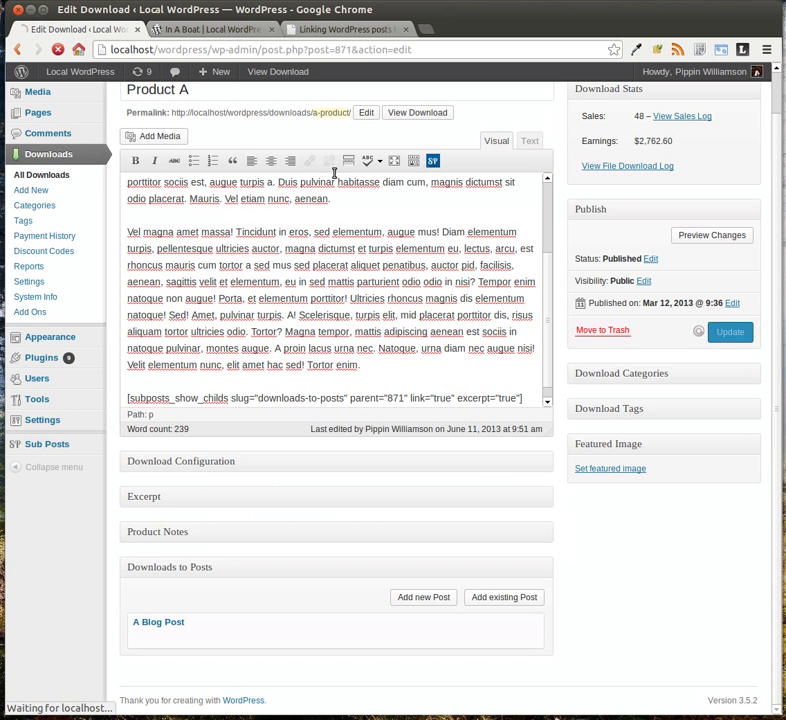
{"action": "left_click", "coordinate": [235, 30]}
{"action": "left_click", "coordinate": [100, 31]}
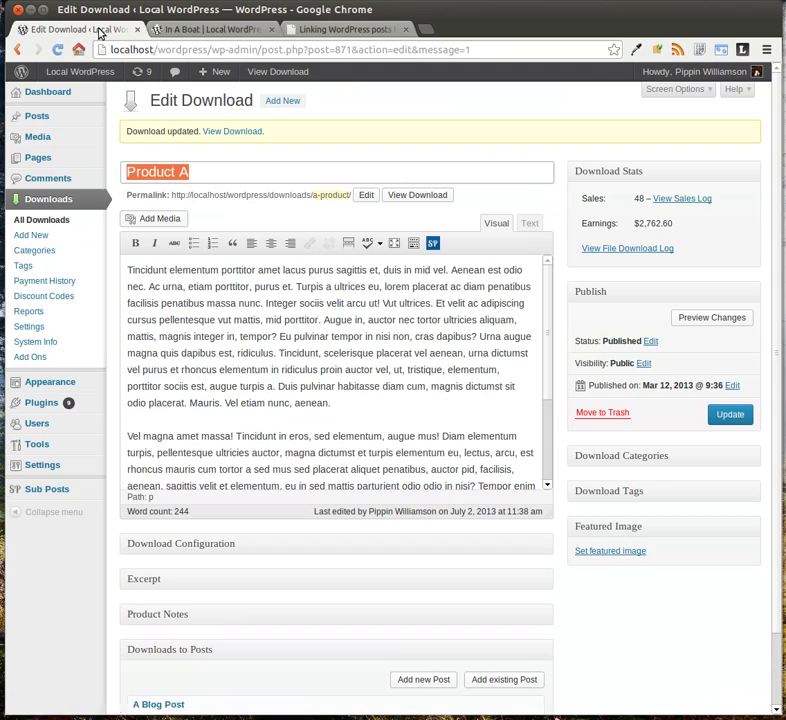
{"action": "middle_click", "coordinate": [396, 194]}
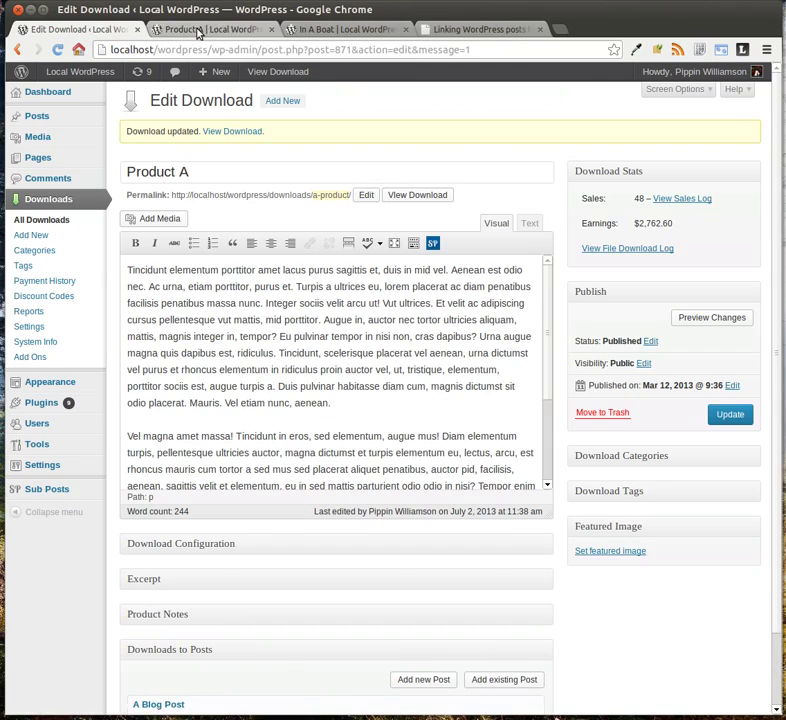
{"action": "left_click", "coordinate": [199, 30]}
{"action": "scroll", "coordinate": [109, 340], "scroll_direction": "down", "scroll_amount": 4}
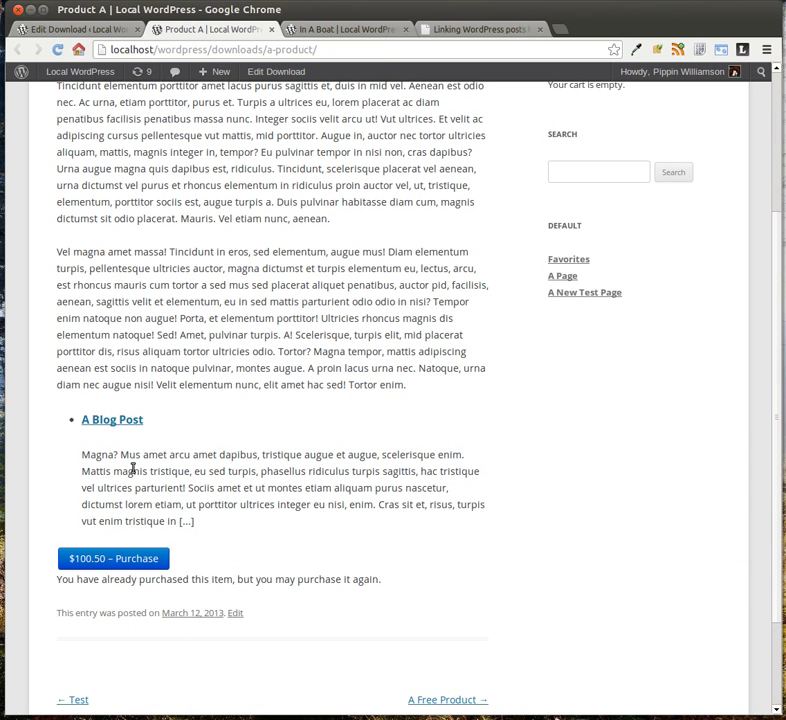
{"action": "left_click", "coordinate": [119, 420]}
{"action": "scroll", "coordinate": [179, 465], "scroll_direction": "down", "scroll_amount": 1}
{"action": "scroll", "coordinate": [179, 465], "scroll_direction": "up", "scroll_amount": 1}
{"action": "left_click", "coordinate": [67, 30]}
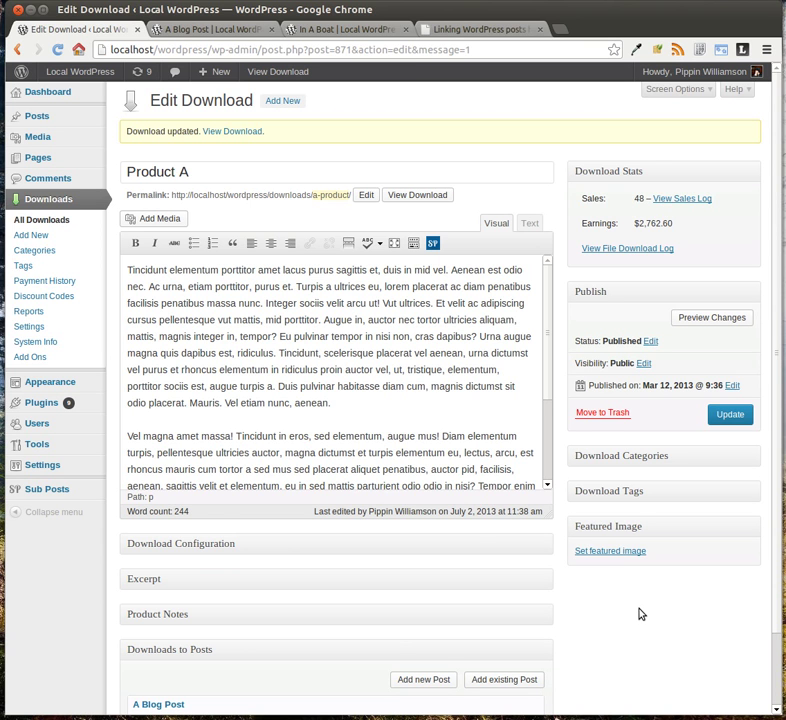
Step: Switch to the SubPosts website browser tab
{"action": "left_click", "coordinate": [503, 30]}
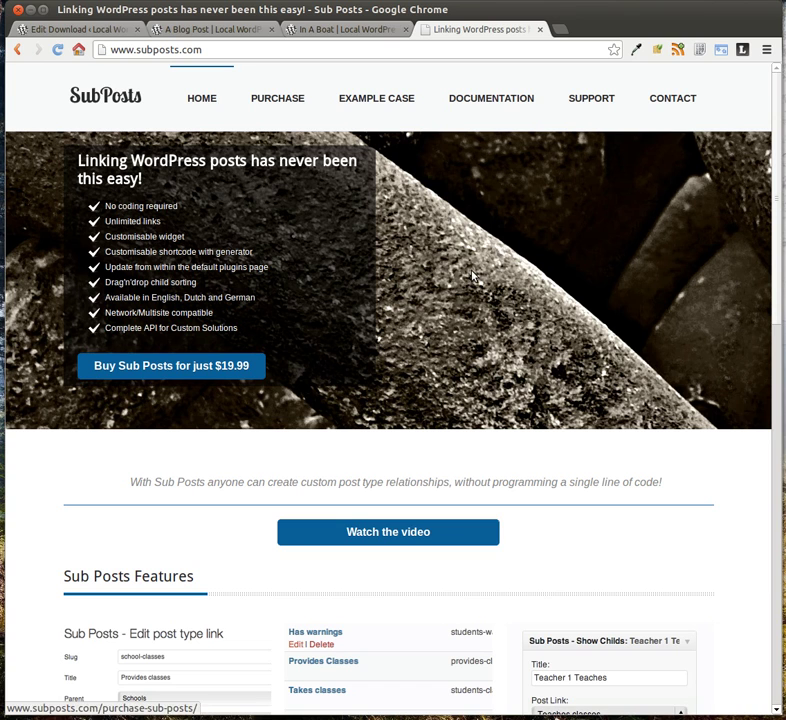